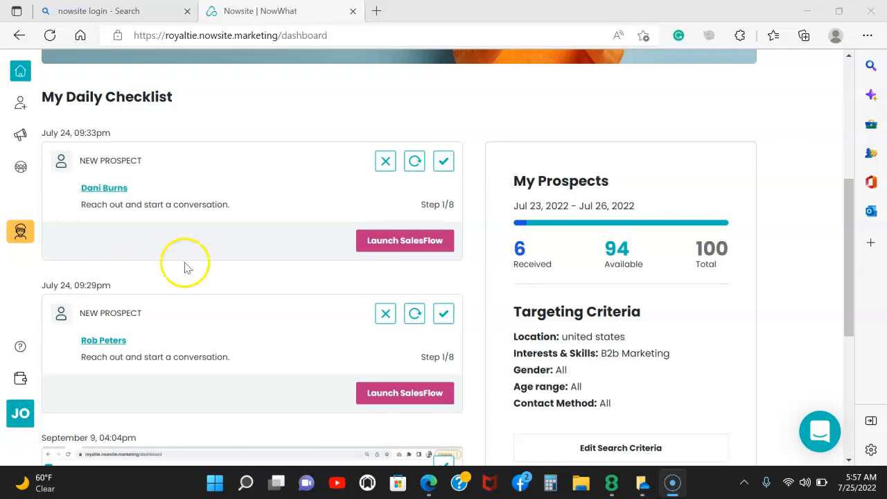
Step: Open the prospect search criteria for editing and review the location, interests and gender fields
scroll(186, 270, "up", 5)
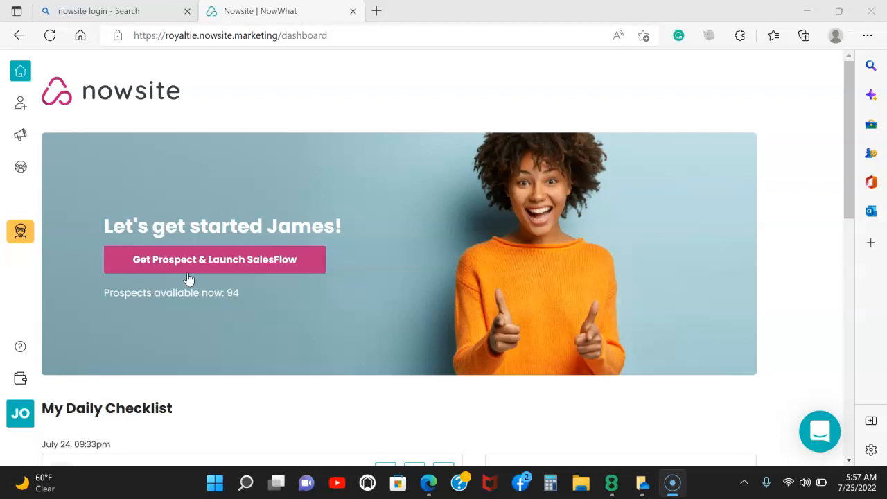
scroll(331, 229, "down", 5)
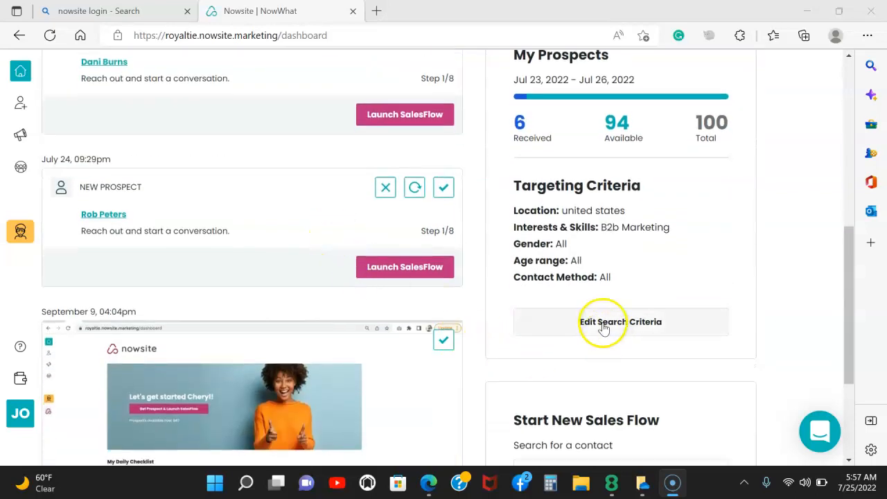
left_click(603, 323)
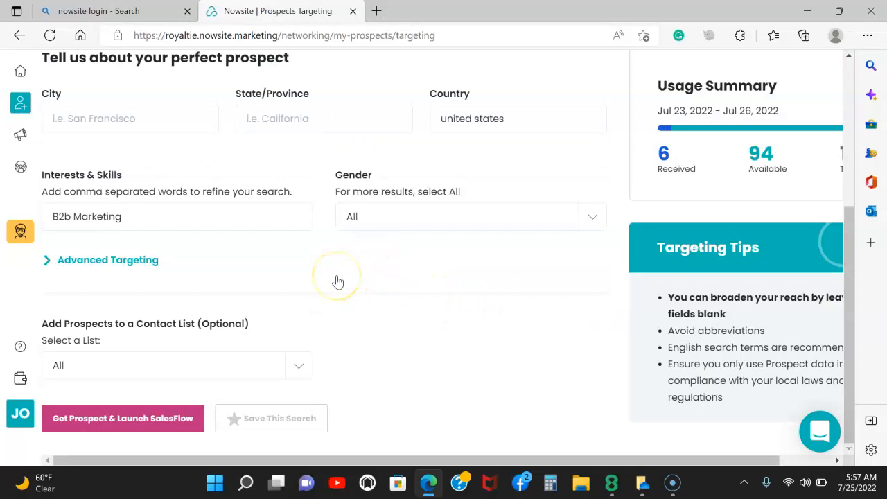
left_click(222, 217)
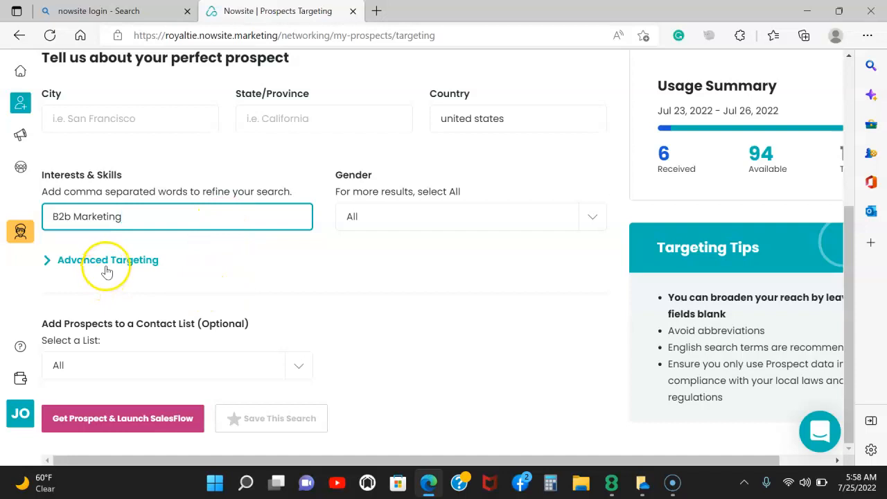
scroll(117, 156, "up", 2)
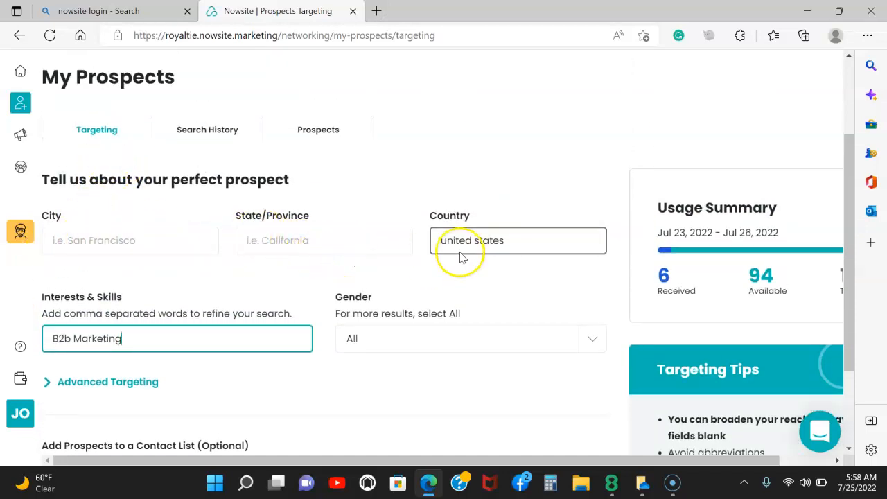
scroll(454, 257, "down", 2)
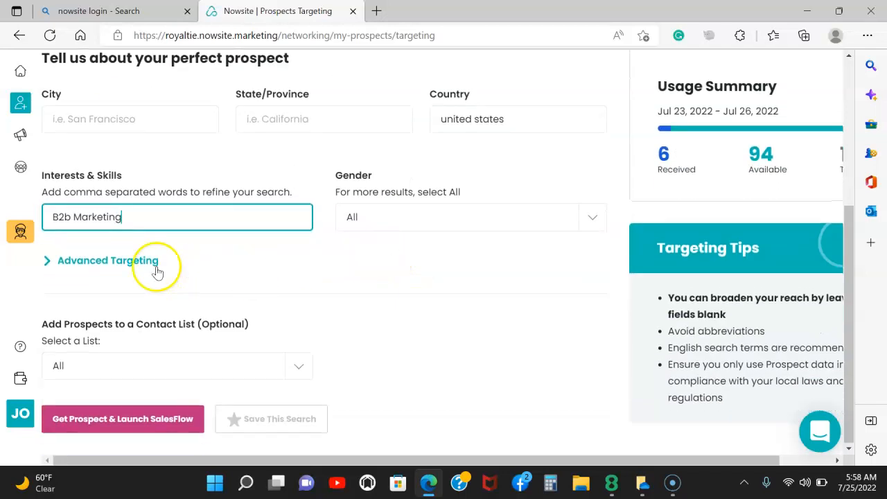
Step: Expand the advanced targeting options and review the company, job title, industry, education, age and preferred contact method fields
left_click(138, 262)
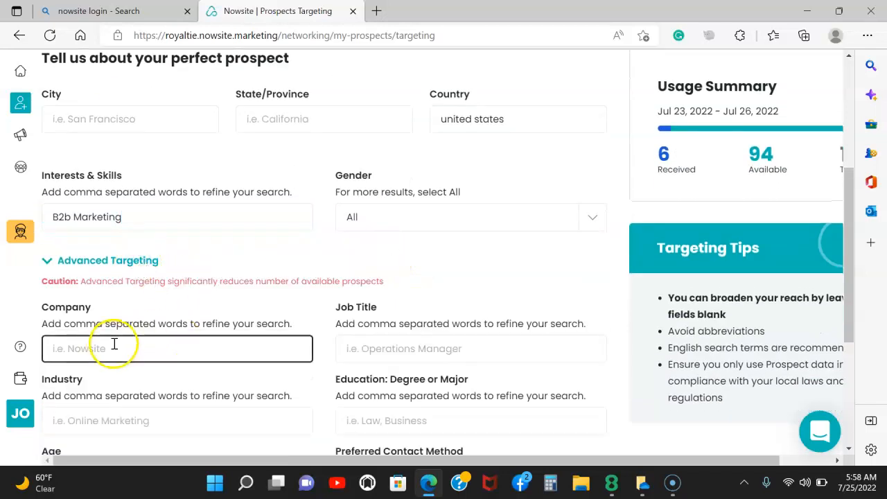
scroll(352, 347, "down", 2)
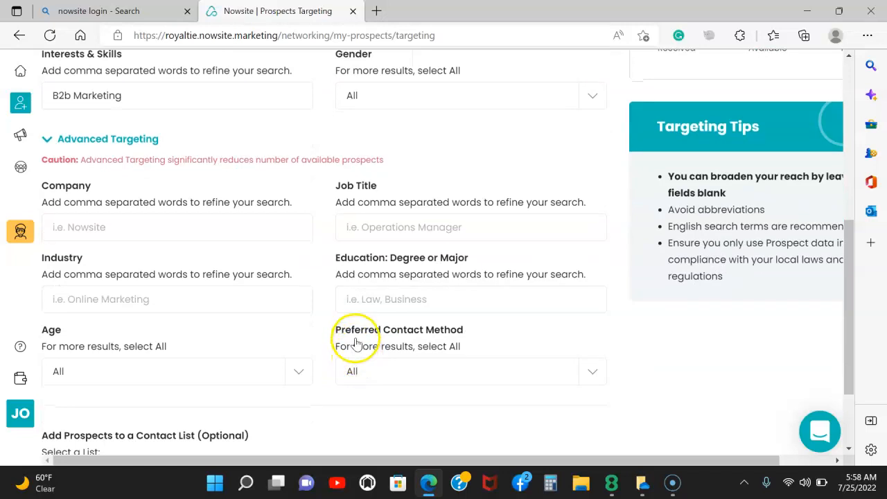
left_click(168, 302)
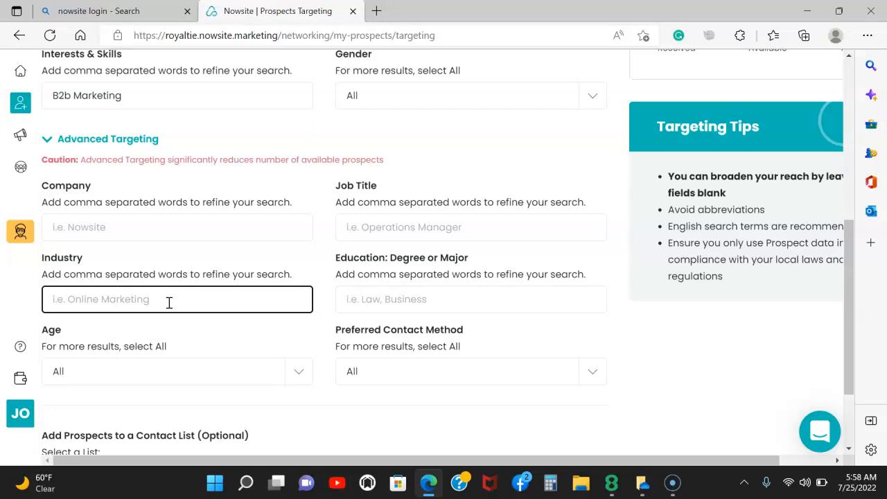
left_click(190, 277)
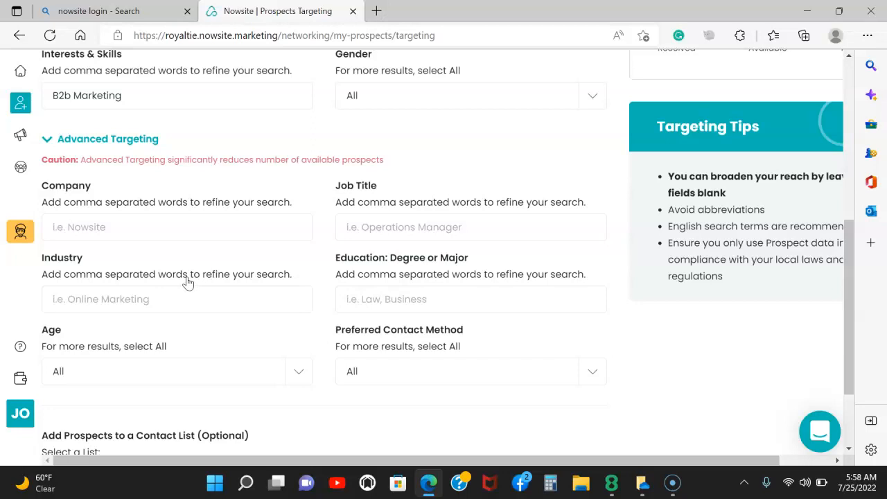
scroll(188, 282, "down", 2)
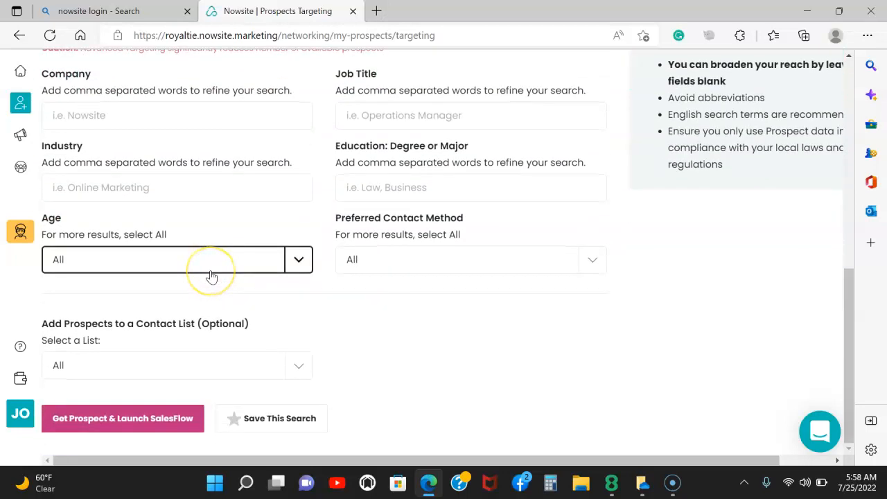
Step: Get a new prospect with the current criteria, open the contact record and review its additional info and personality analysis
left_click(145, 421)
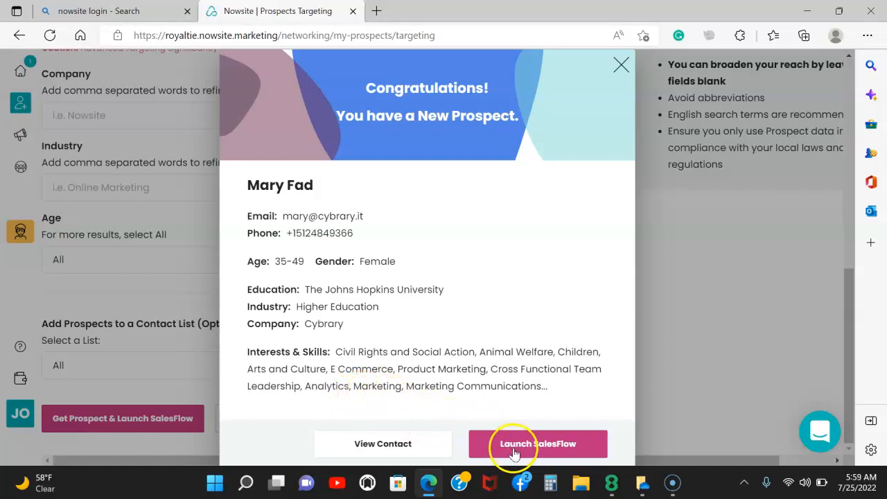
left_click(421, 443)
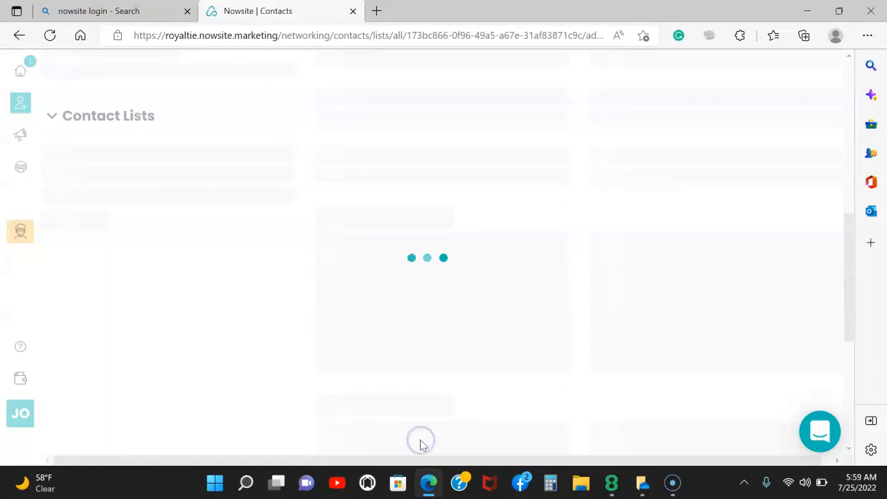
scroll(419, 416, "up", 5)
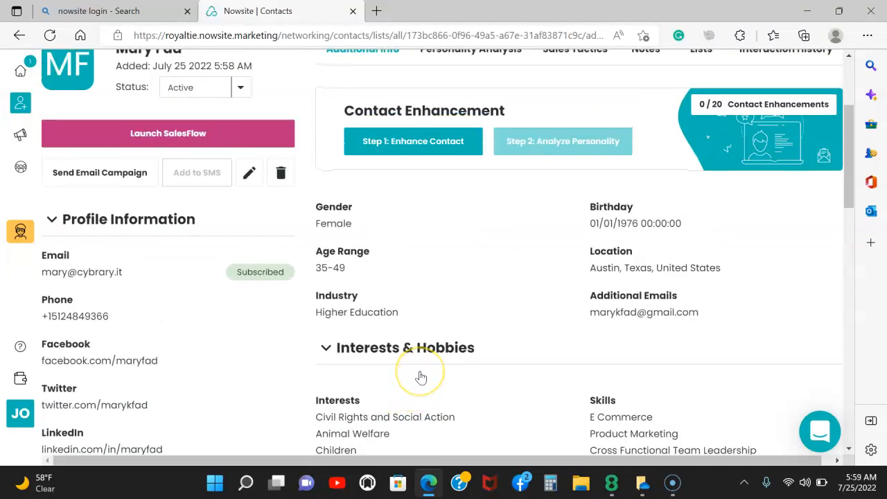
scroll(420, 376, "down", 7)
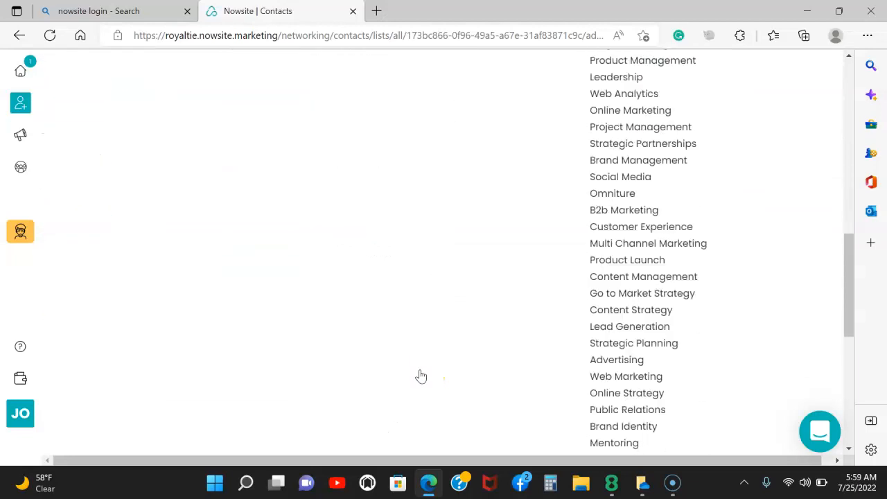
scroll(421, 376, "up", 10)
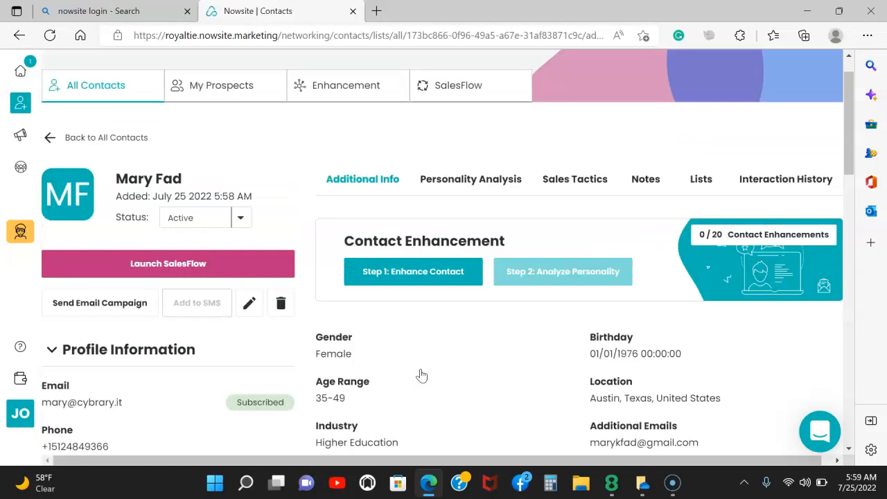
scroll(421, 375, "up", 1)
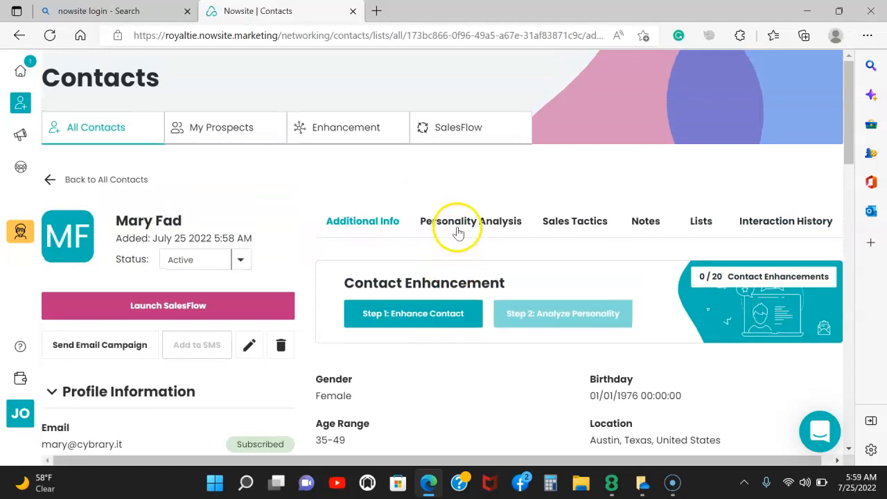
left_click(459, 225)
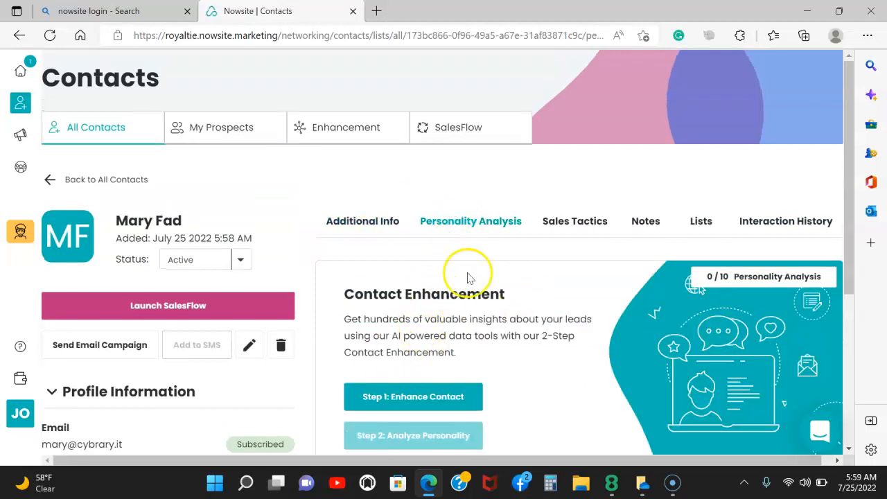
left_click(362, 220)
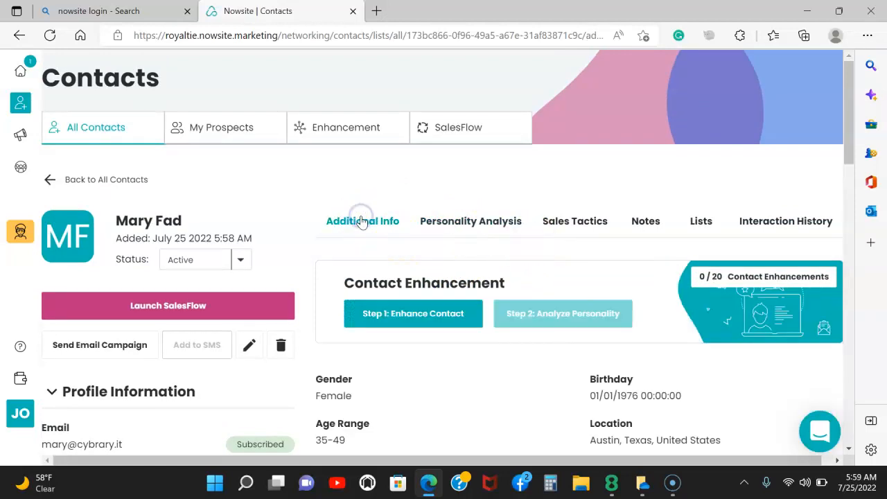
Step: Return to the list of all contacts and reopen the record of the newly added prospect
left_click(132, 179)
scroll(485, 288, "down", 5)
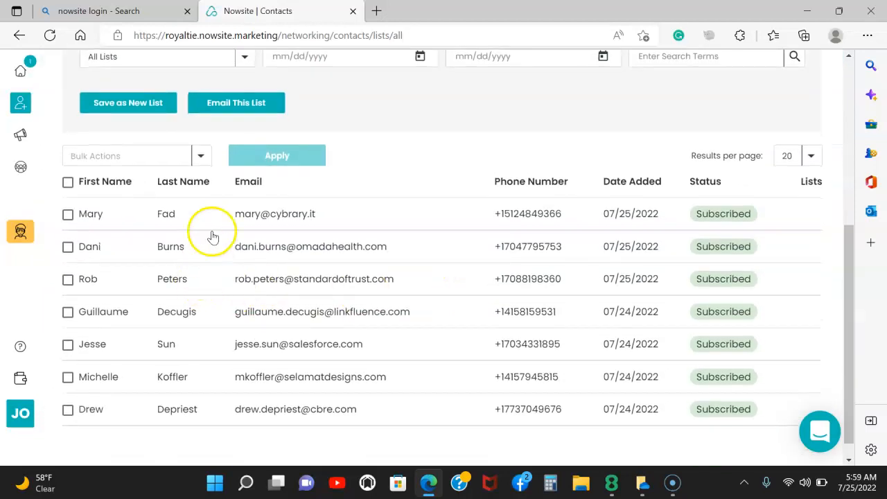
left_click(253, 215)
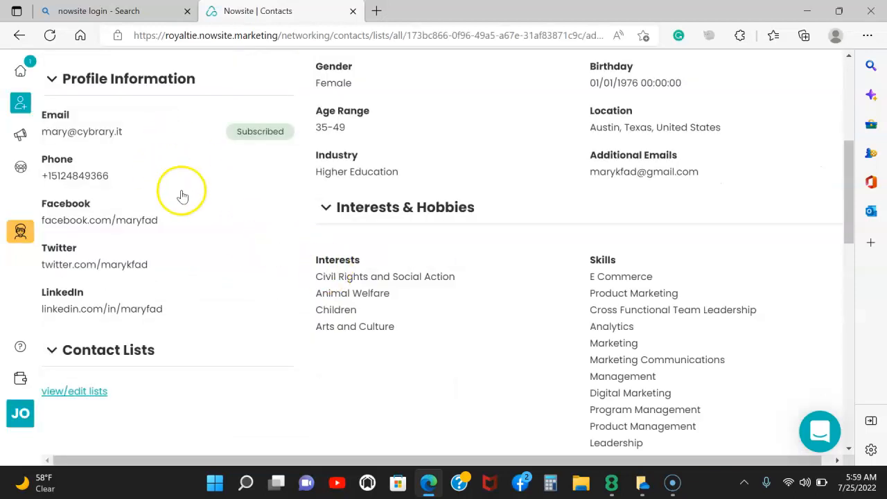
scroll(183, 196, "up", 5)
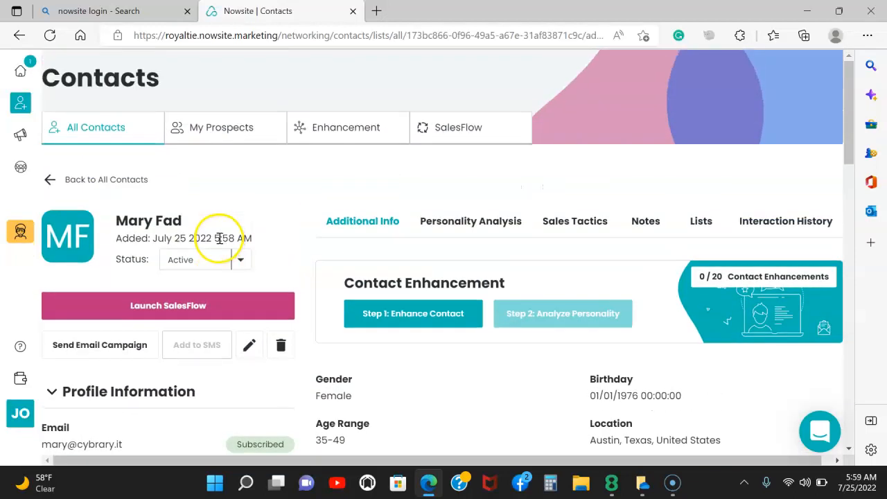
Step: Launch SalesFlow for this contact, keep the preselected contact and choose LinkedIn as the contact method
left_click(175, 310)
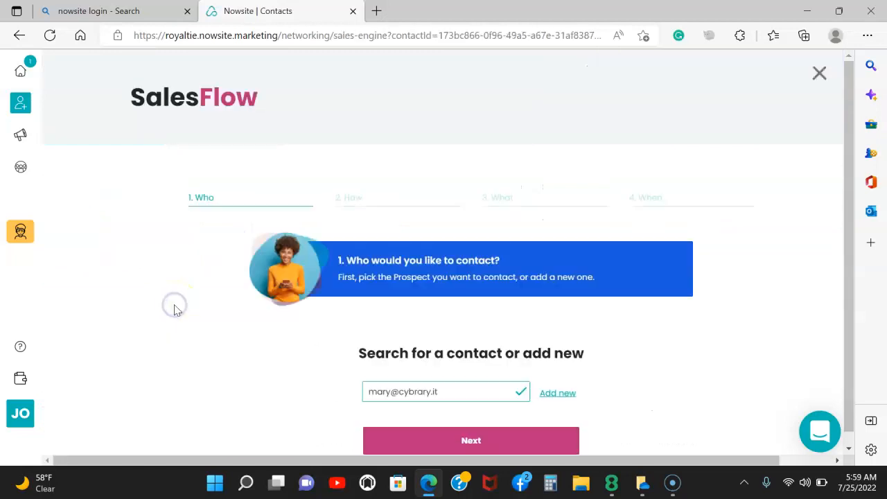
left_click(479, 444)
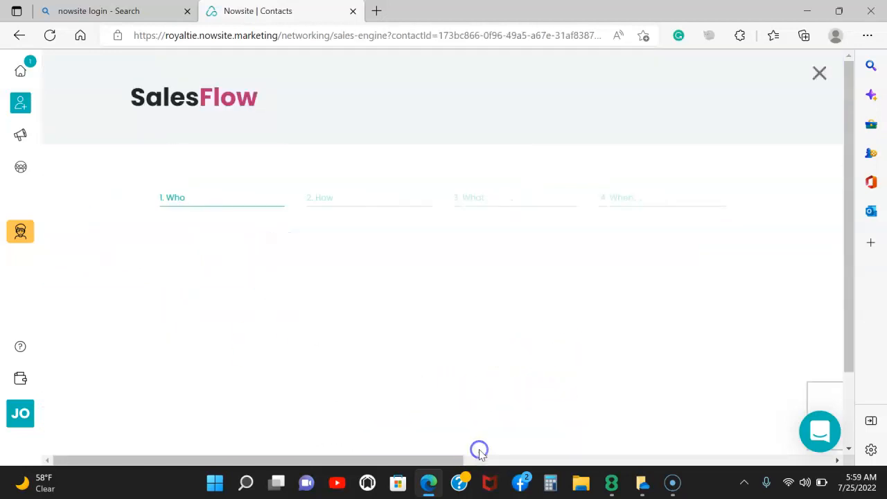
scroll(377, 337, "down", 1)
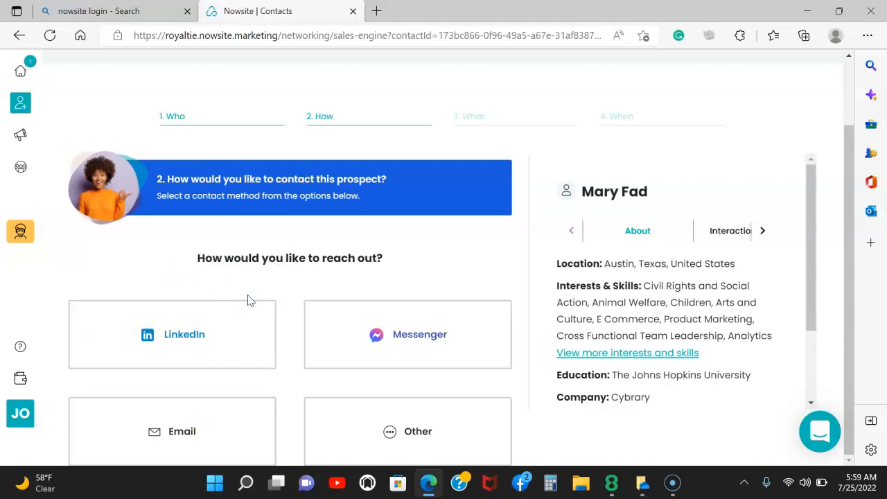
left_click(222, 350)
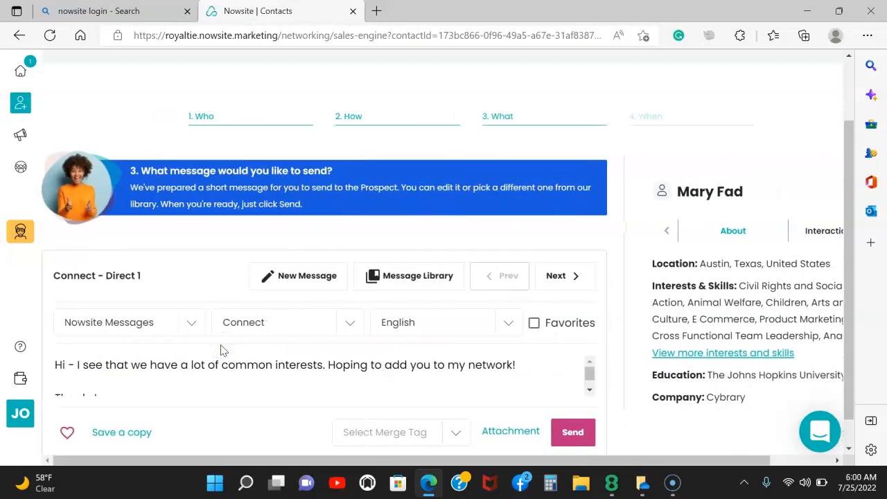
Step: Open the Message Library and browse the Nowsite messages and the available objective filters
scroll(222, 347, "down", 1)
left_click(219, 332)
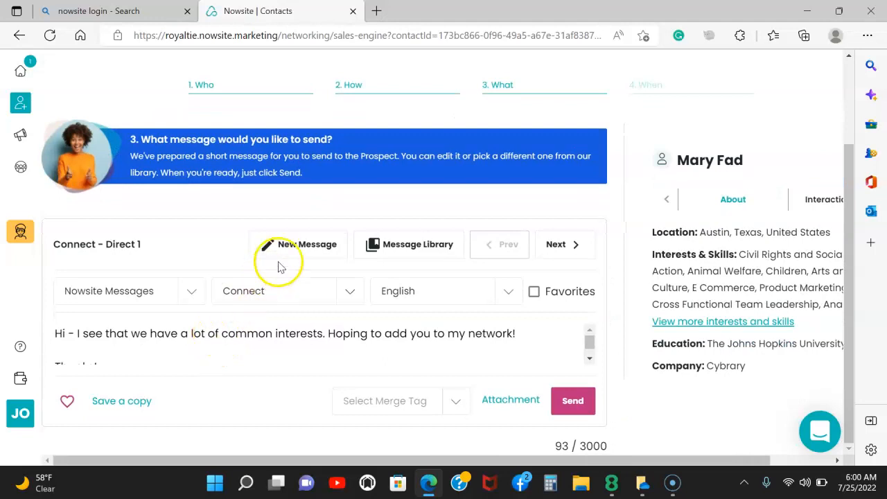
left_click(396, 250)
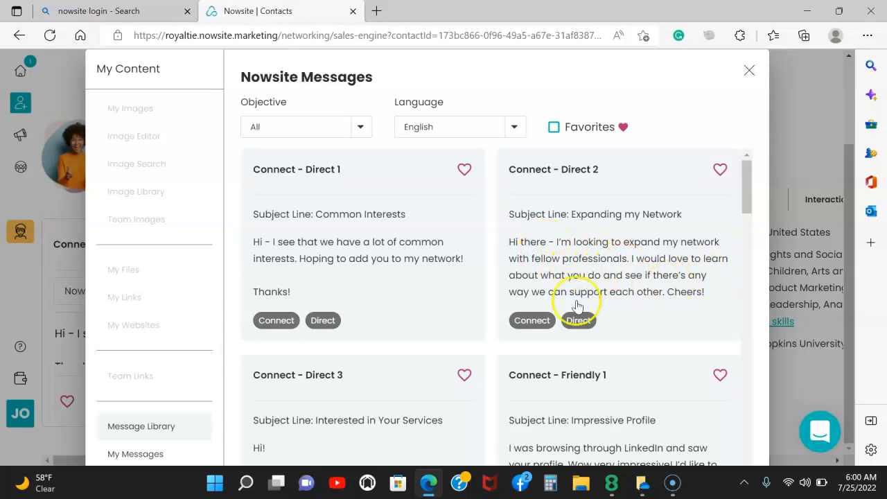
scroll(600, 300, "down", 15)
scroll(553, 319, "down", 15)
scroll(554, 319, "up", 10)
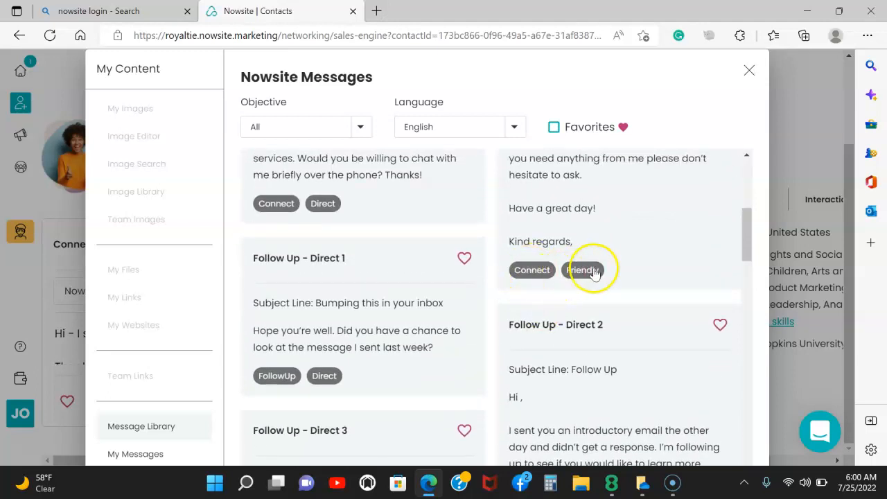
left_click(357, 132)
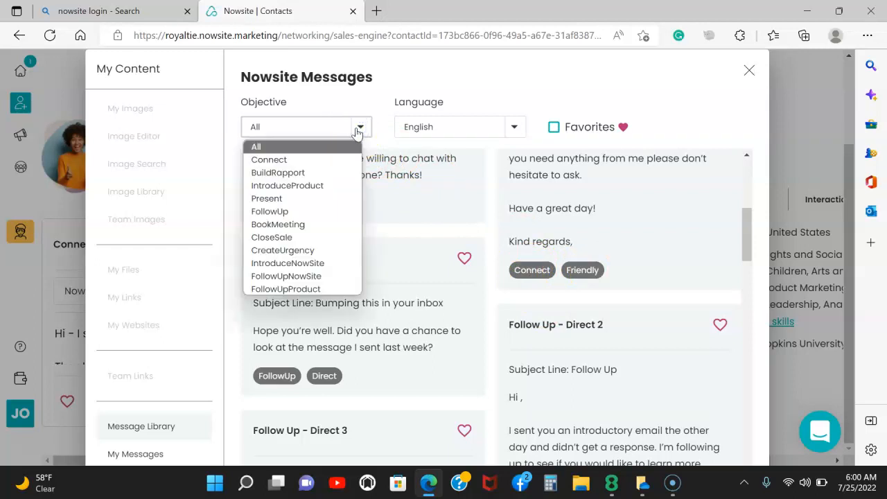
scroll(604, 232, "up", 3)
scroll(606, 229, "up", 2)
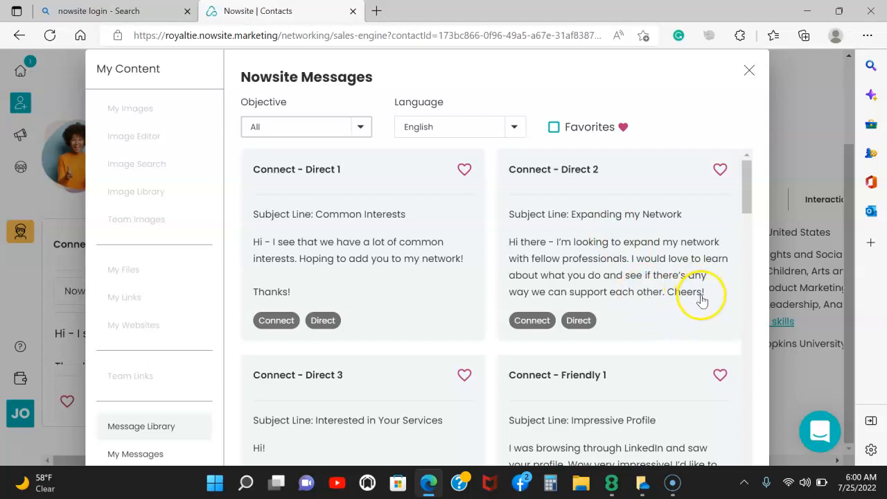
Step: Select the subject and text of the Connect - Direct 2 message in the library, browse further messages and close the library
left_click_drag(706, 294, 572, 213)
right_click(575, 286)
left_click(343, 181)
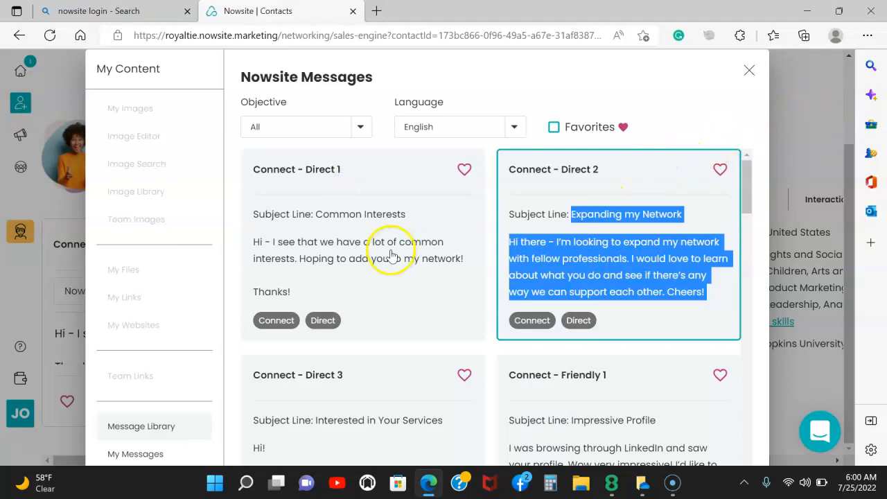
scroll(242, 294, "down", 10)
scroll(253, 305, "up", 3)
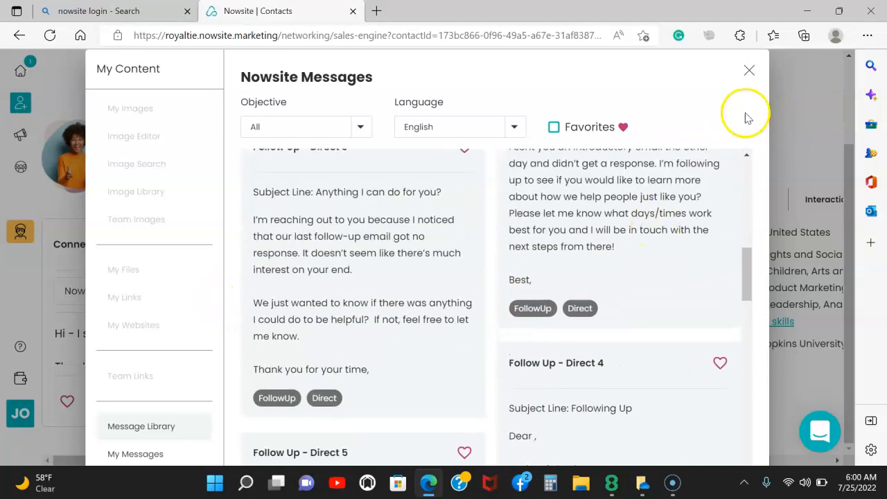
left_click(747, 72)
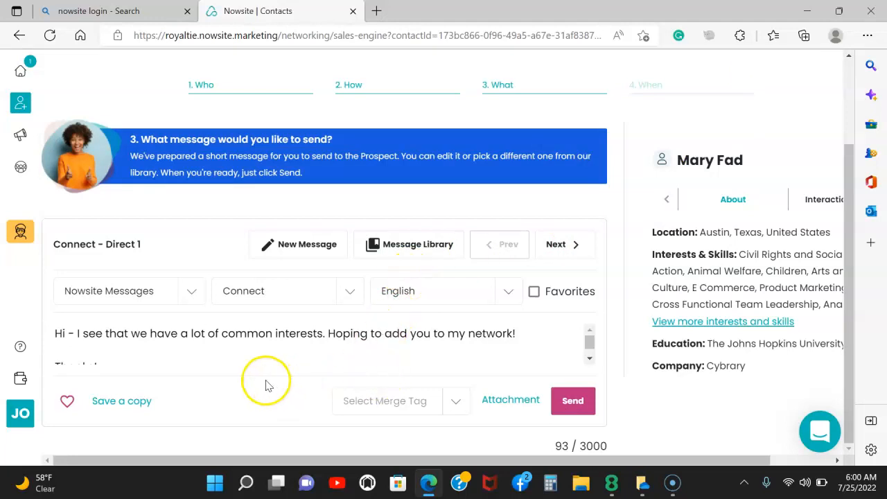
Step: Clear the prepared LinkedIn message and replace it with the copied "Expanding my Network" message from the library
left_click_drag(240, 354, 49, 333)
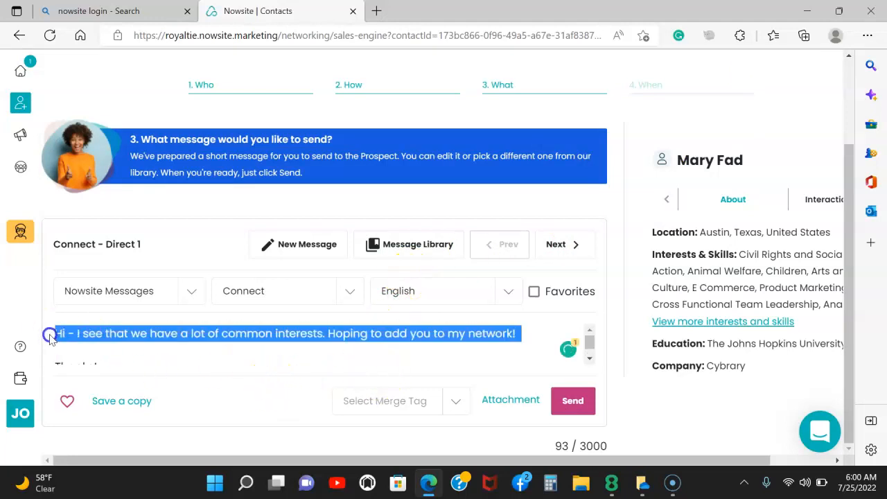
key("BackSpace")
left_click_drag(115, 342, 51, 352)
key("BackSpace")
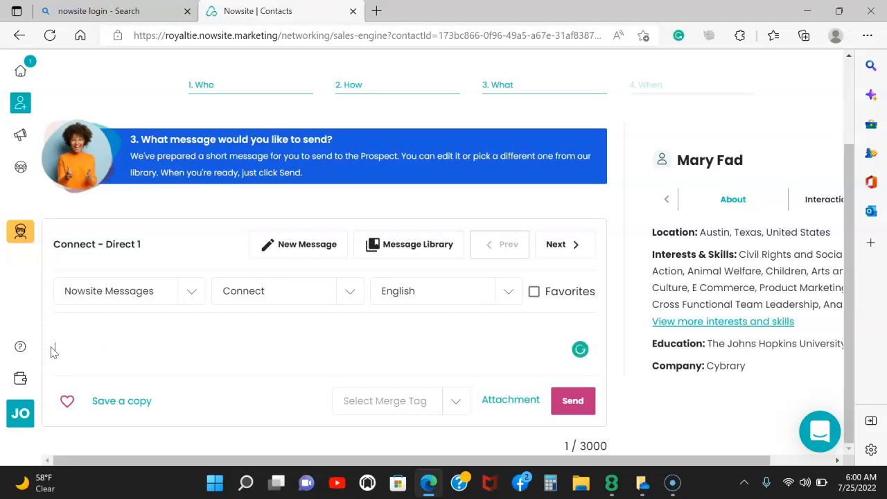
left_click(56, 325)
right_click(58, 323)
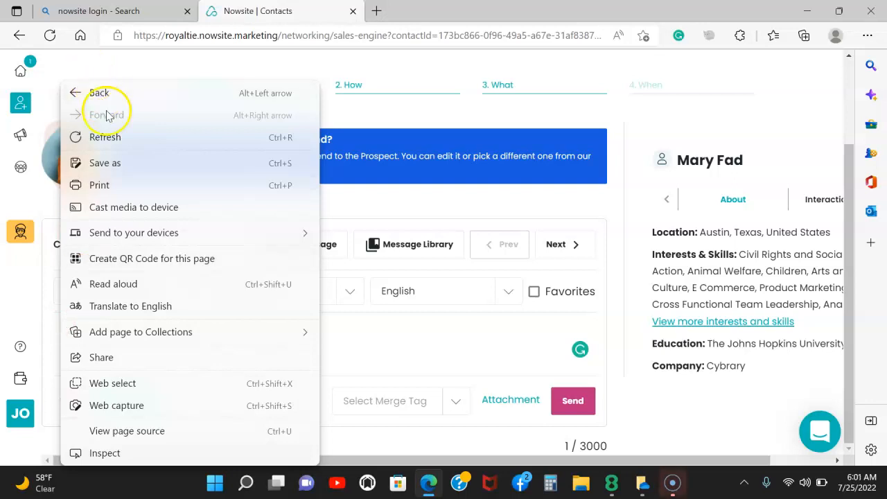
left_click(374, 335)
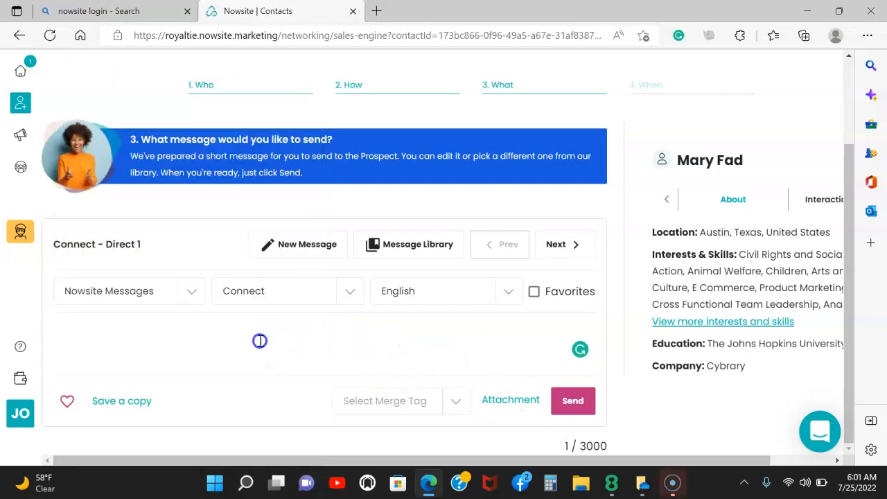
right_click(223, 346)
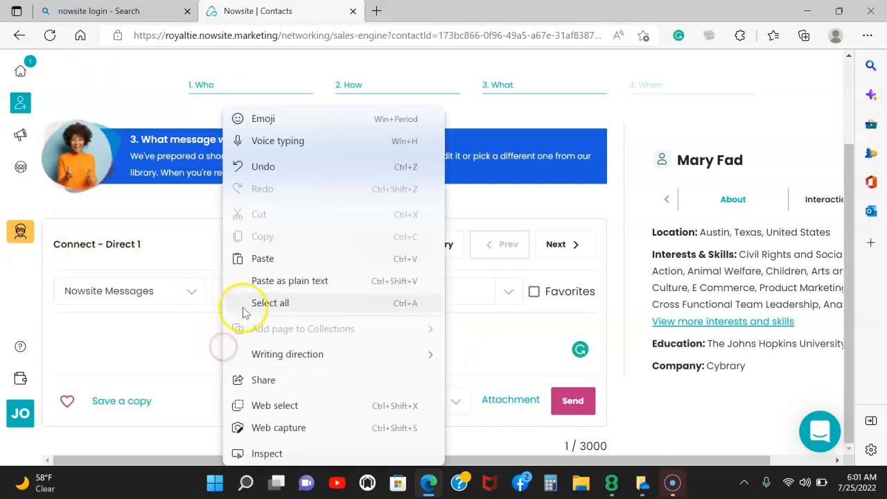
left_click(262, 259)
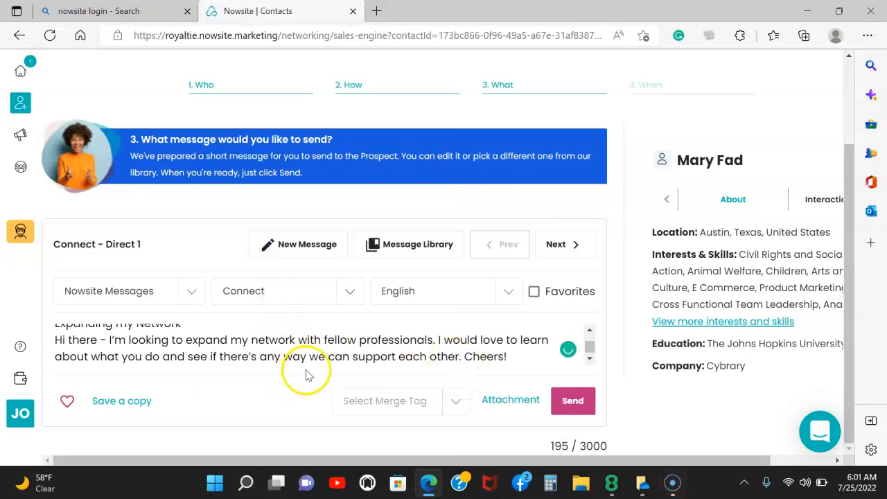
Step: Examine the saved links available as message attachments, tick the SalesFlow Challenge link and close the content window
left_click(519, 400)
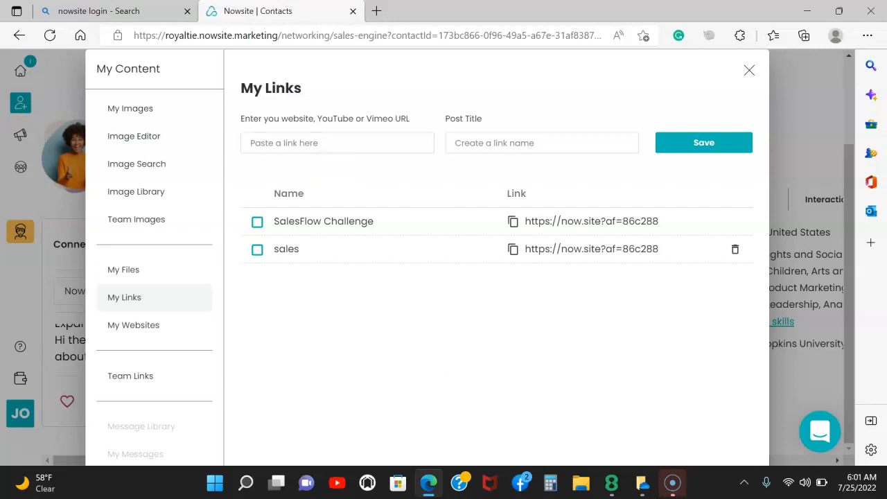
left_click(512, 142)
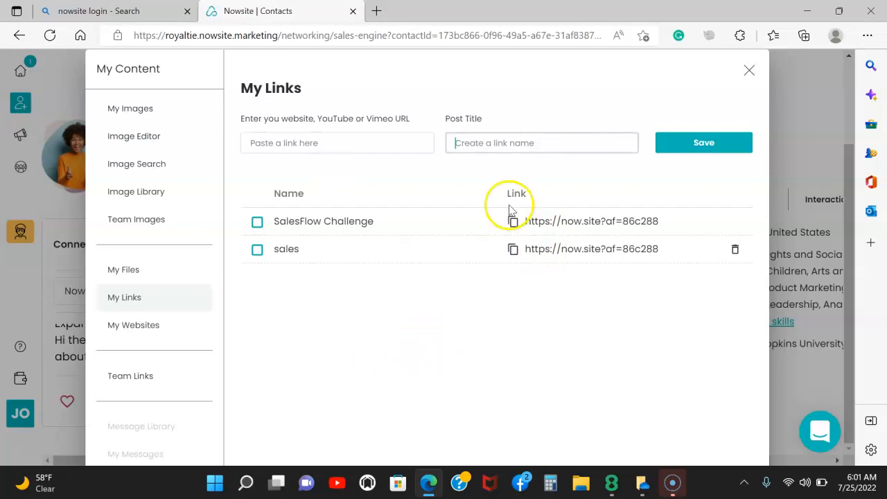
left_click(296, 229)
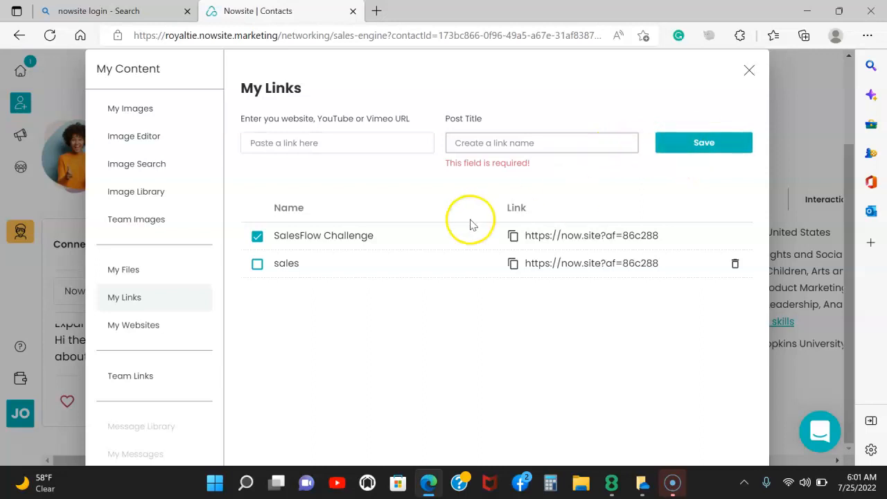
left_click(748, 72)
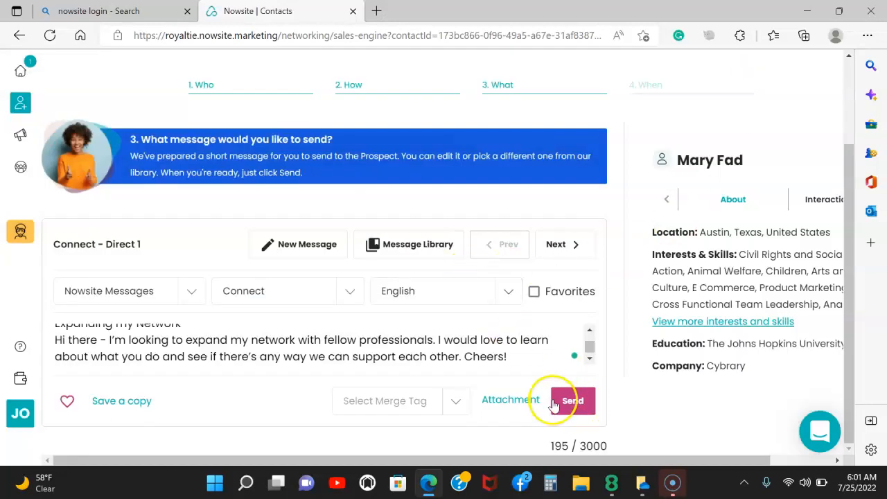
Step: Send the message from SalesFlow and continue to the prospect's LinkedIn profile
left_click(567, 400)
left_click(570, 400)
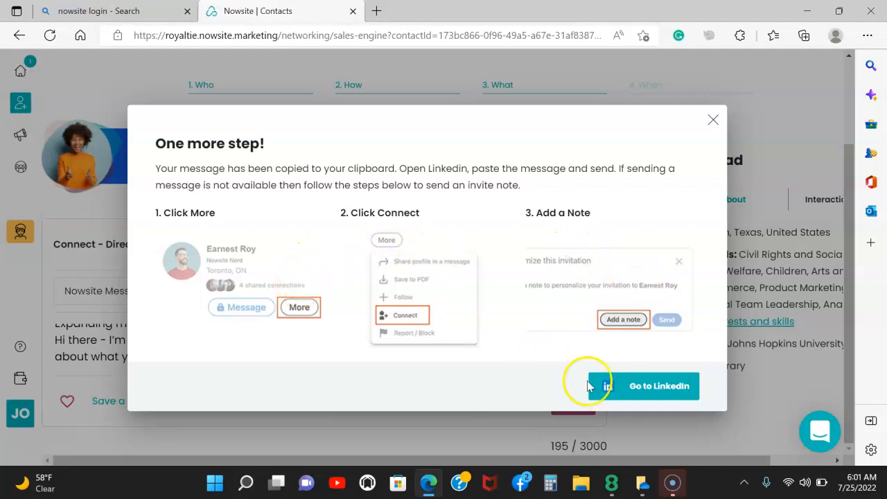
left_click(622, 395)
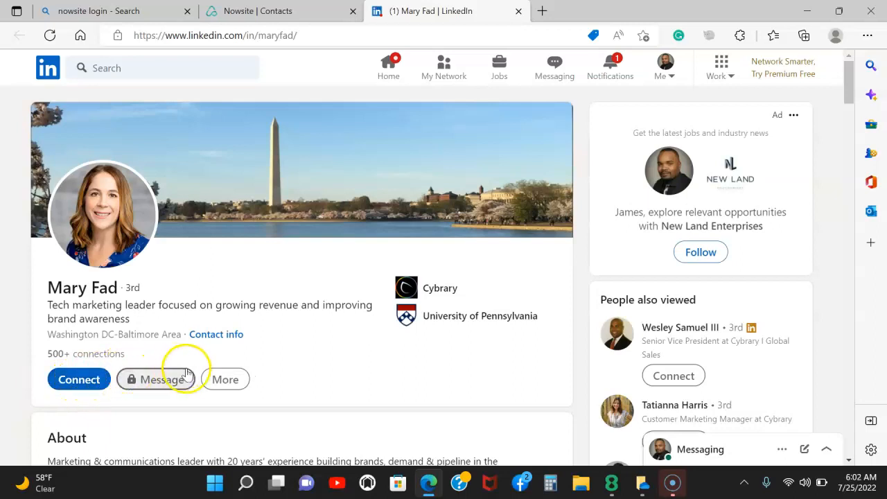
Step: Look through the prospect's LinkedIn profile, including the About, Featured, Activity and Experience sections
scroll(302, 327, "down", 3)
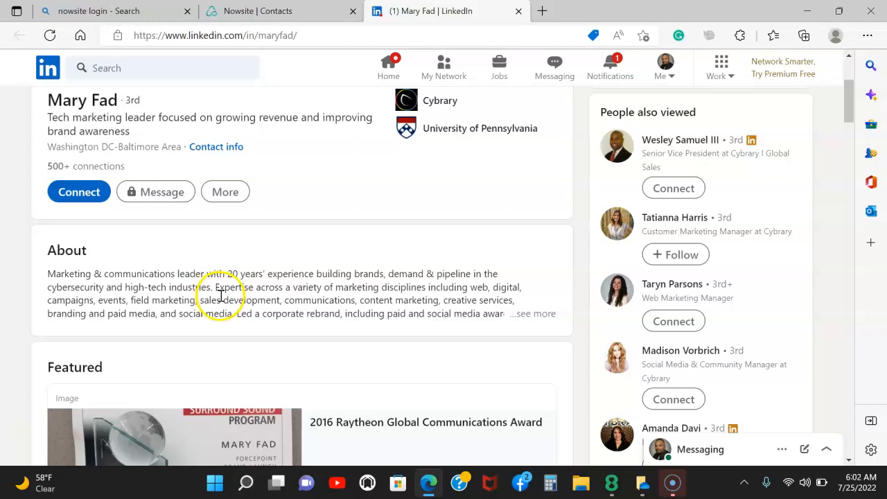
scroll(221, 297, "down", 5)
scroll(221, 302, "down", 3)
scroll(225, 303, "down", 1)
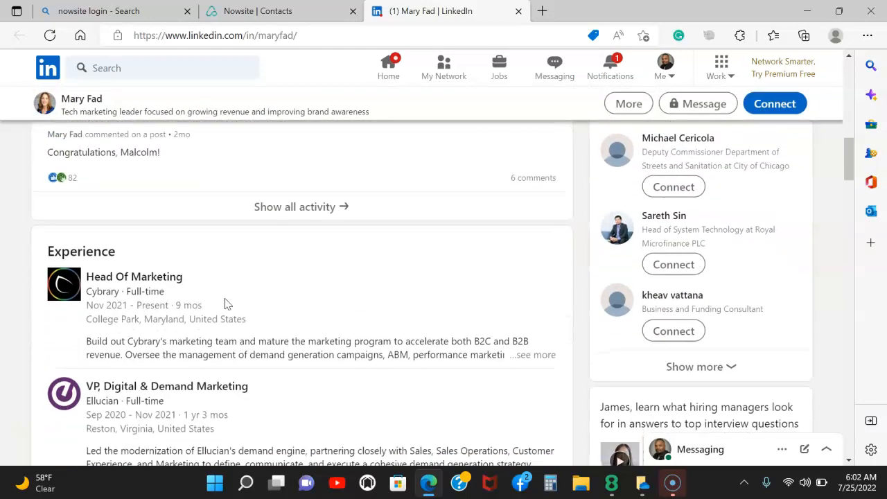
scroll(227, 303, "down", 1)
scroll(228, 304, "up", 6)
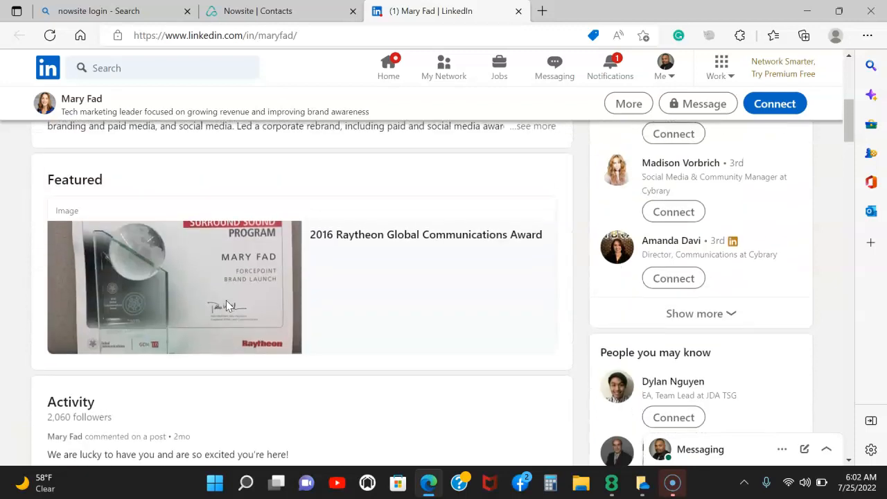
scroll(229, 305, "up", 6)
Step: Follow the prospect from the additional actions on the LinkedIn profile
left_click(238, 309)
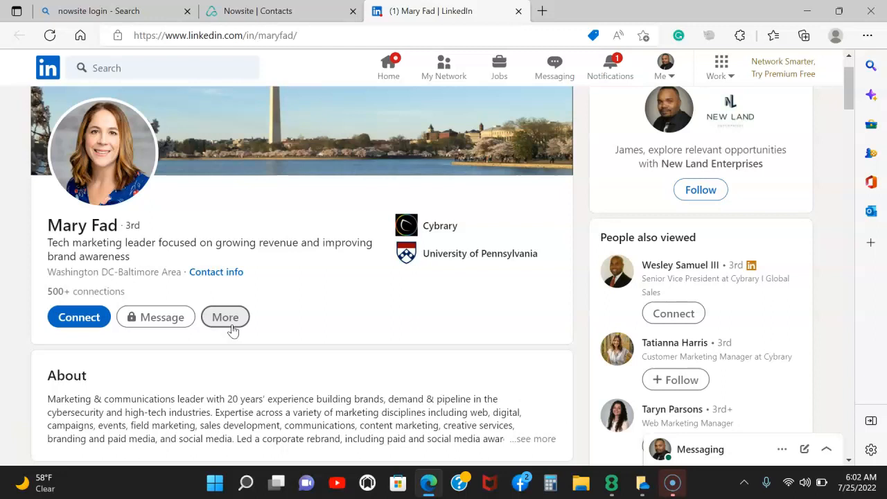
left_click(232, 325)
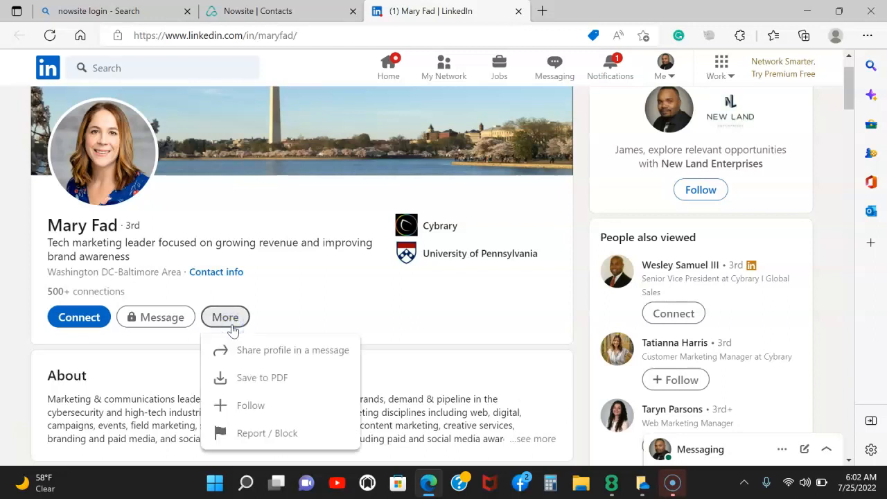
left_click(252, 404)
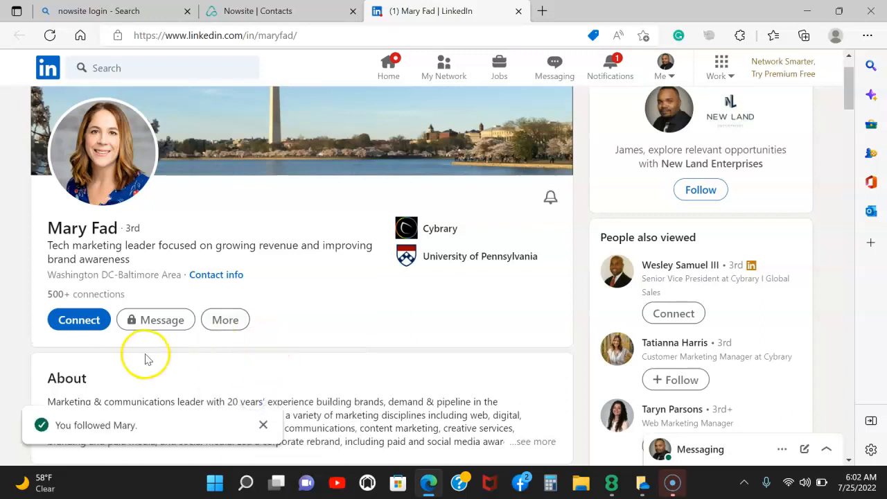
Step: Send the prospect a connection invitation with the copied "Expanding my Network" message pasted as a personal note
left_click(216, 321)
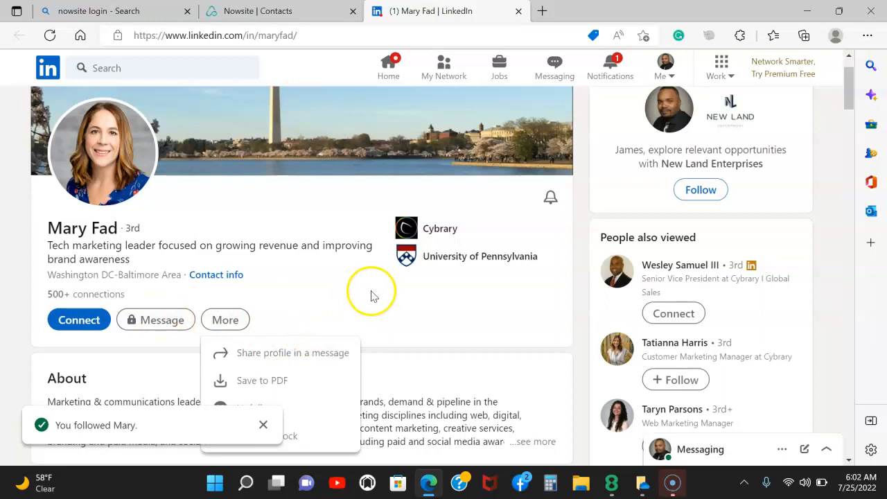
scroll(371, 295, "down", 1)
left_click(83, 257)
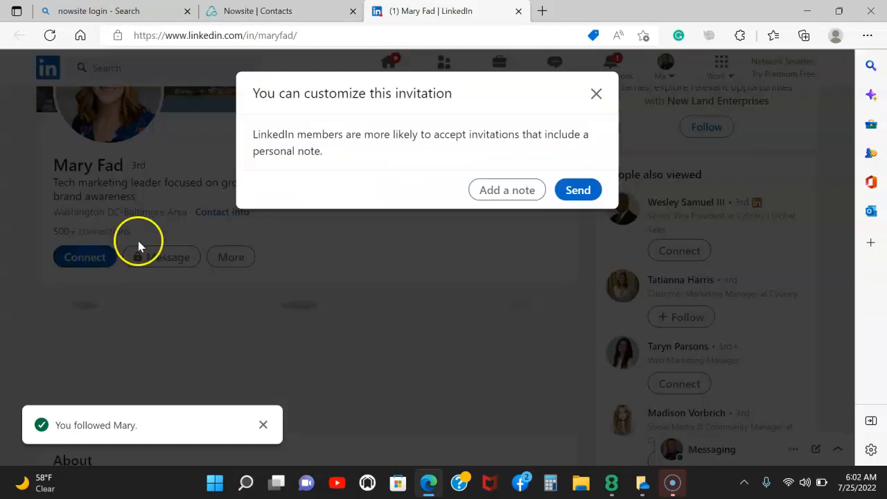
left_click(506, 197)
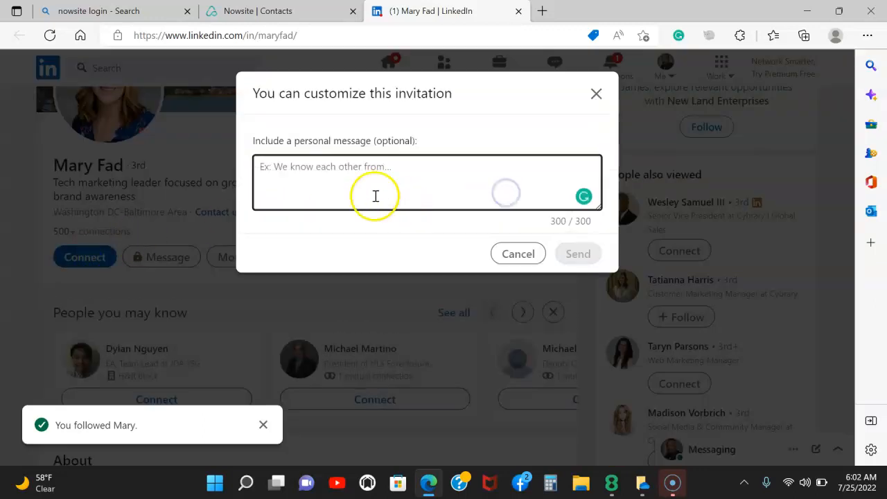
right_click(349, 176)
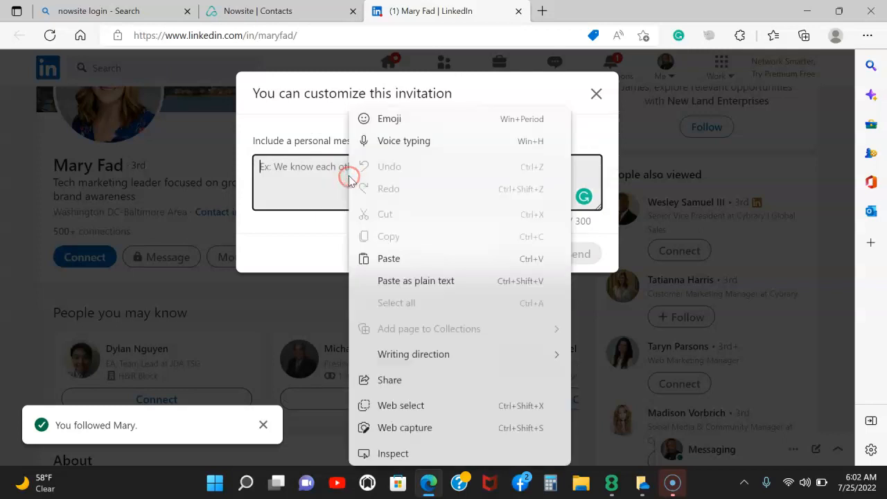
left_click(390, 259)
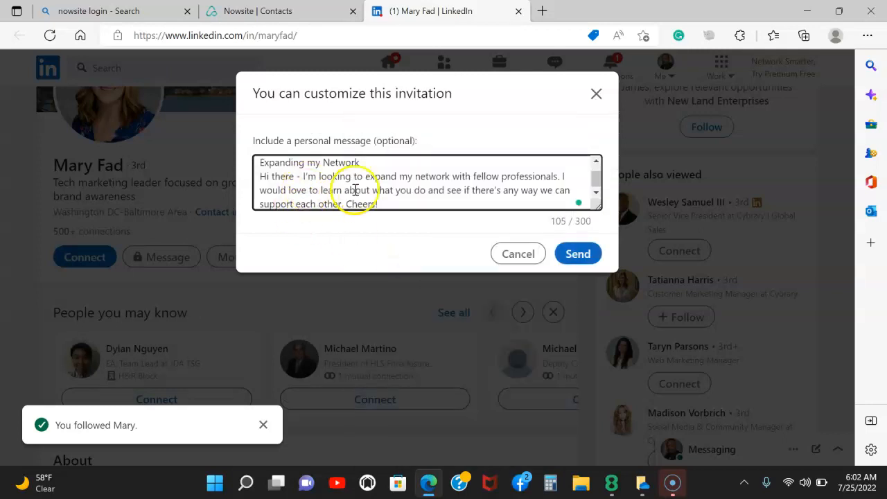
left_click(308, 199)
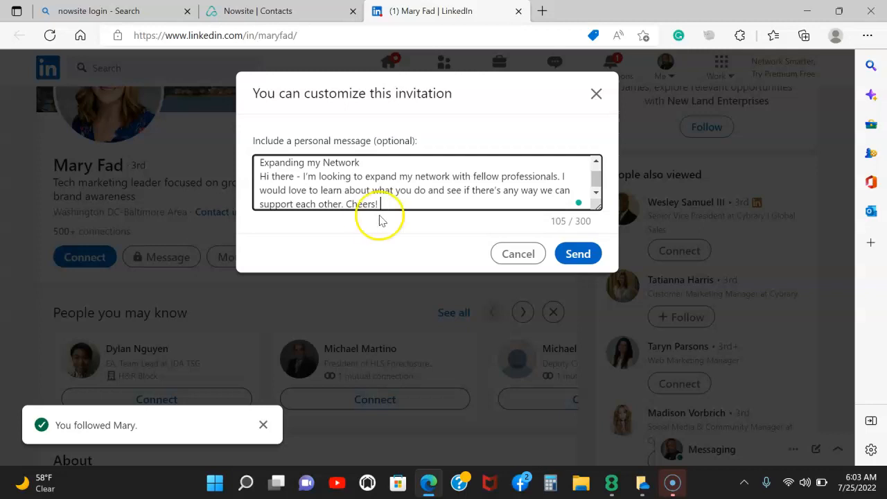
left_click(577, 254)
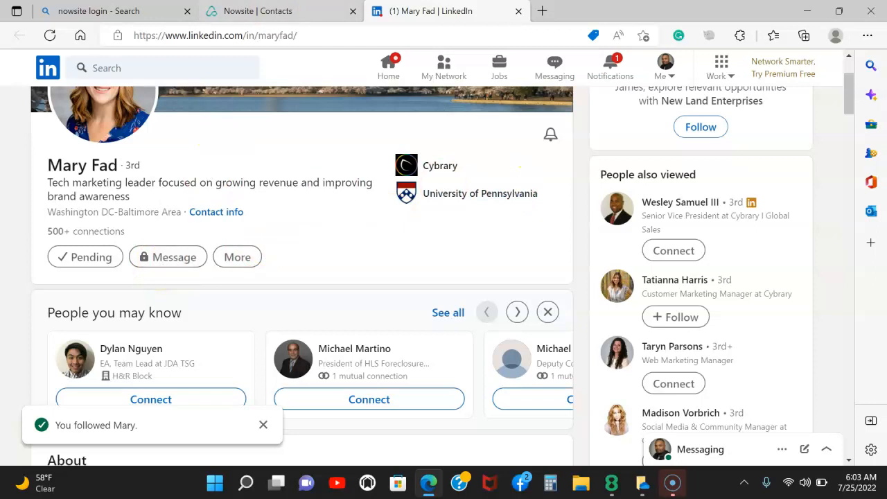
Step: Back in Nowsite, confirm the message was sent and book a follow-up for August 3, 2022 with the note "B2b marketing"
left_click(269, 13)
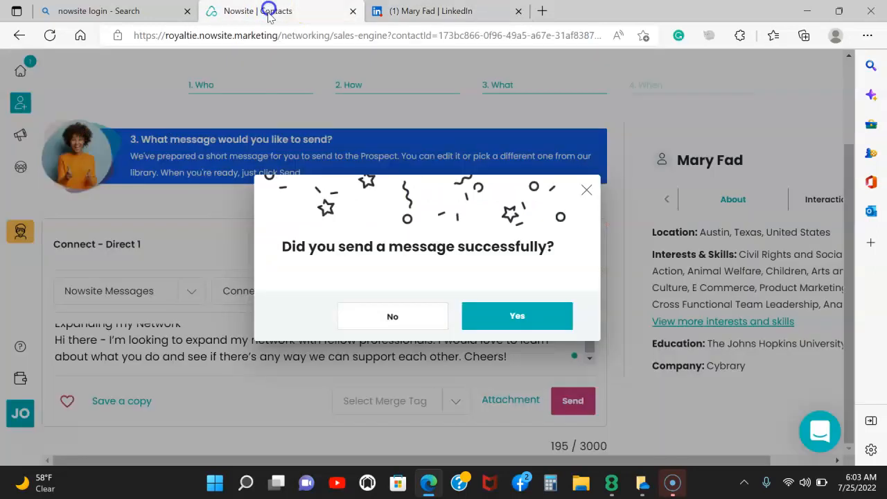
left_click(499, 323)
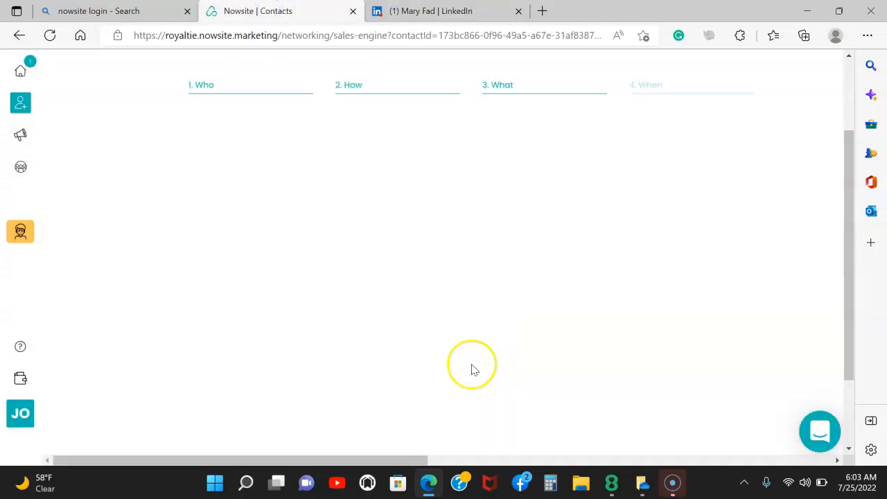
scroll(356, 326, "down", 2)
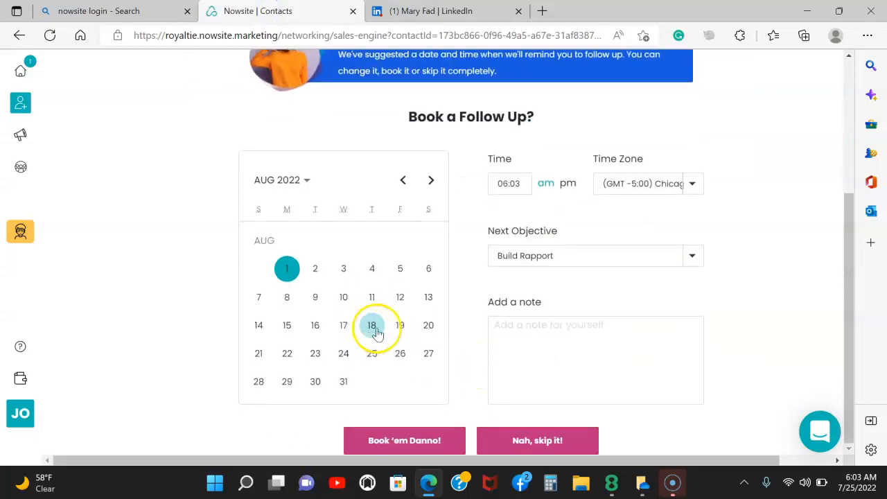
left_click(344, 270)
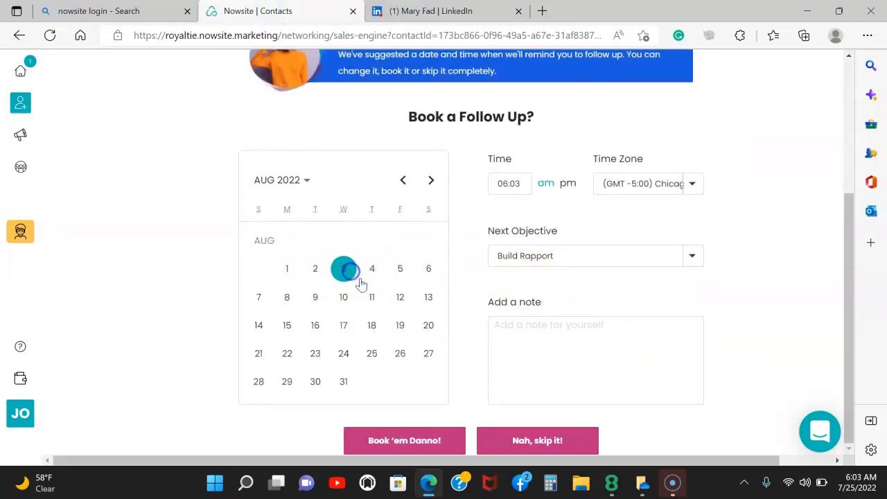
left_click(593, 363)
type("B2b")
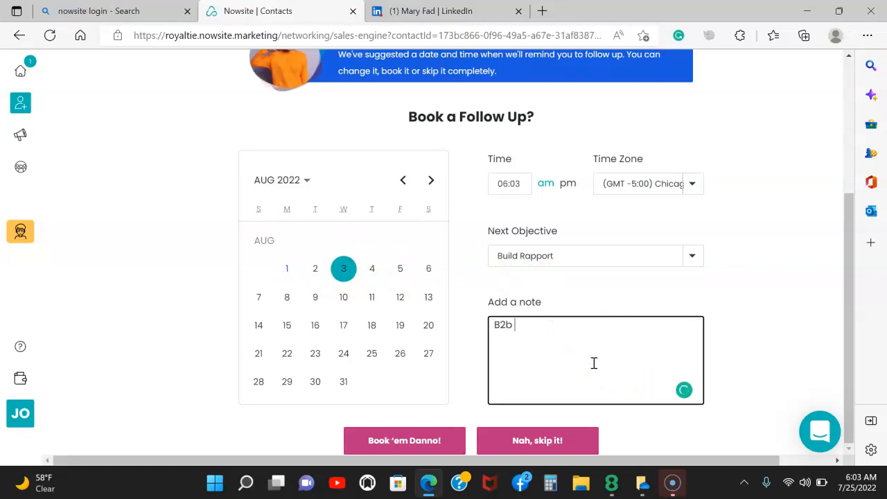
type(" marketing")
left_click(593, 364)
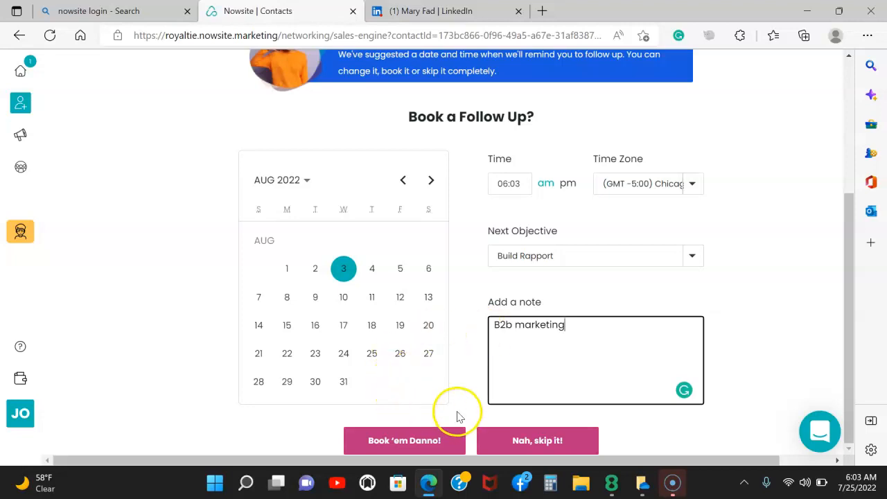
left_click(426, 442)
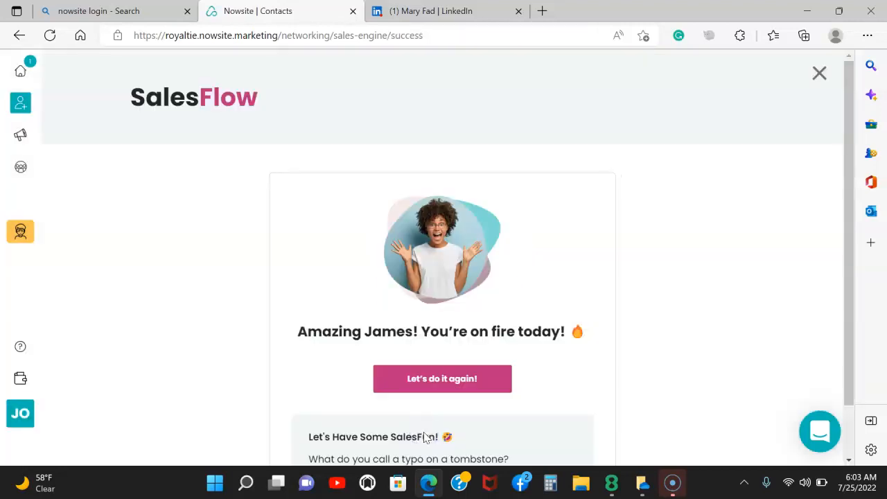
Step: Leave the SalesFlow success page for another round and open the prospect search criteria from the dashboard for editing
left_click(442, 386)
scroll(406, 386, "down", 5)
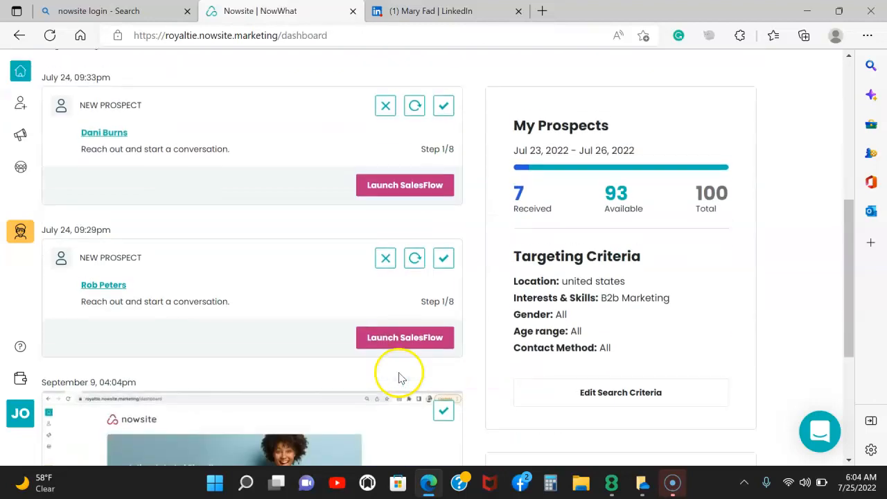
scroll(398, 378, "down", 2)
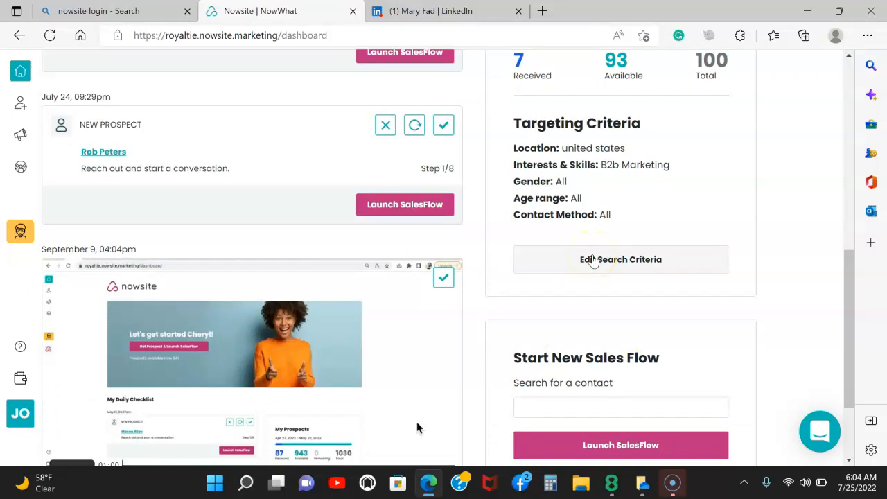
left_click(562, 265)
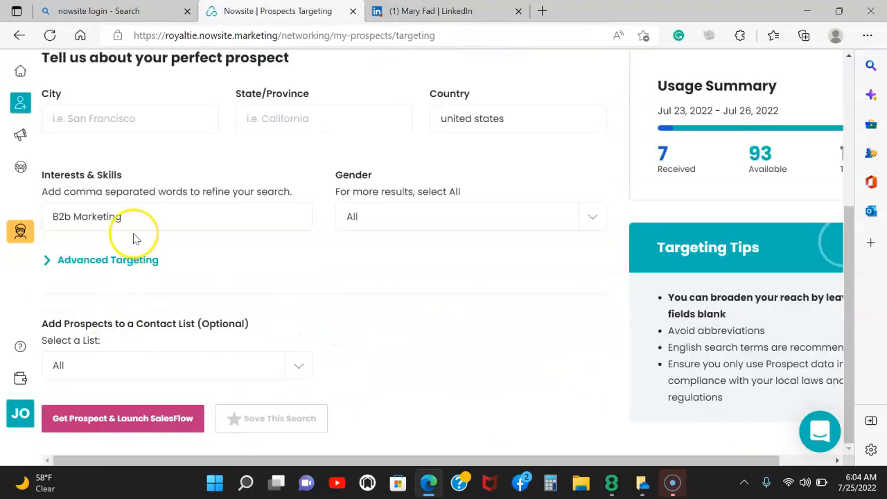
Step: Replace the Interests & Skills criterion with the suggested skill Life Insurance Sales
left_click(161, 220)
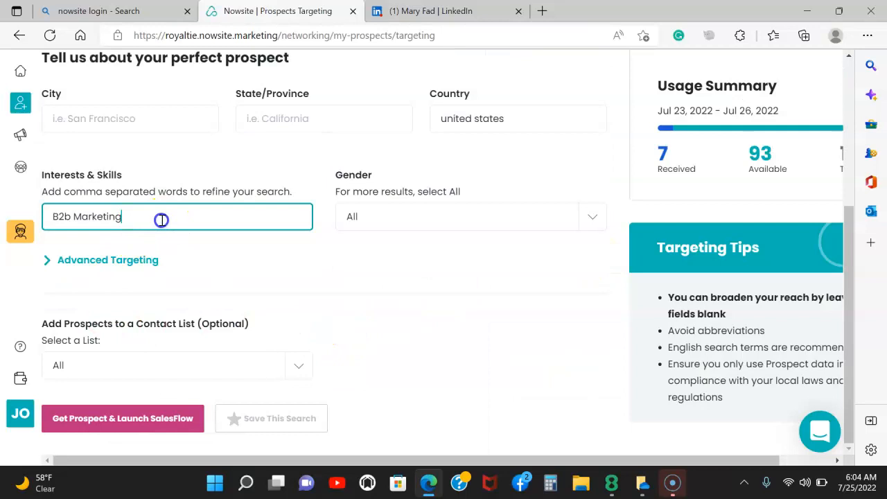
left_click_drag(160, 220, 44, 219)
key("BackSpace")
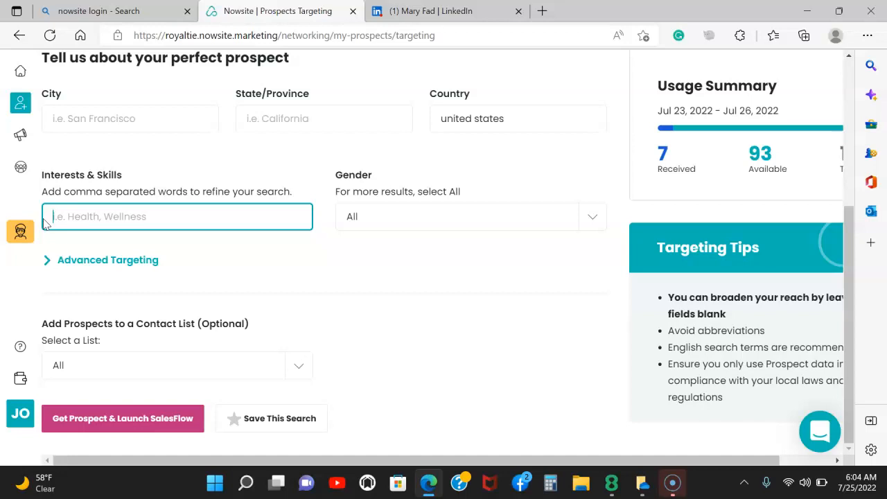
type("he")
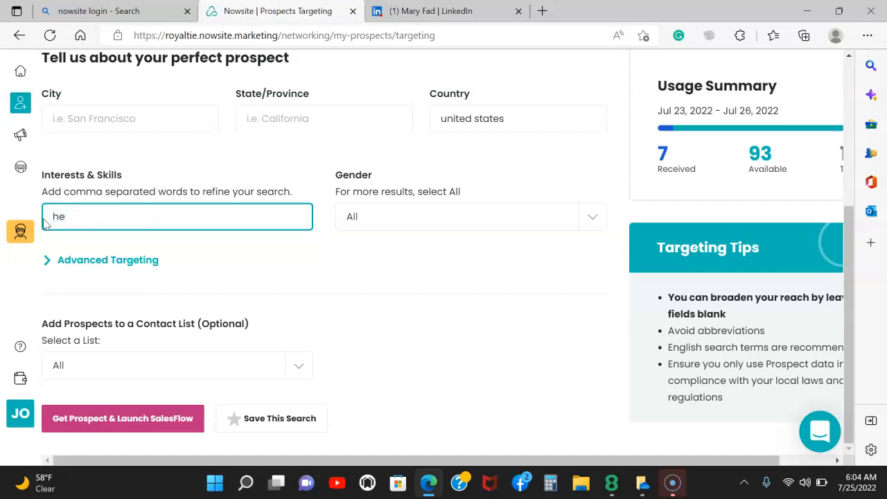
type("alth")
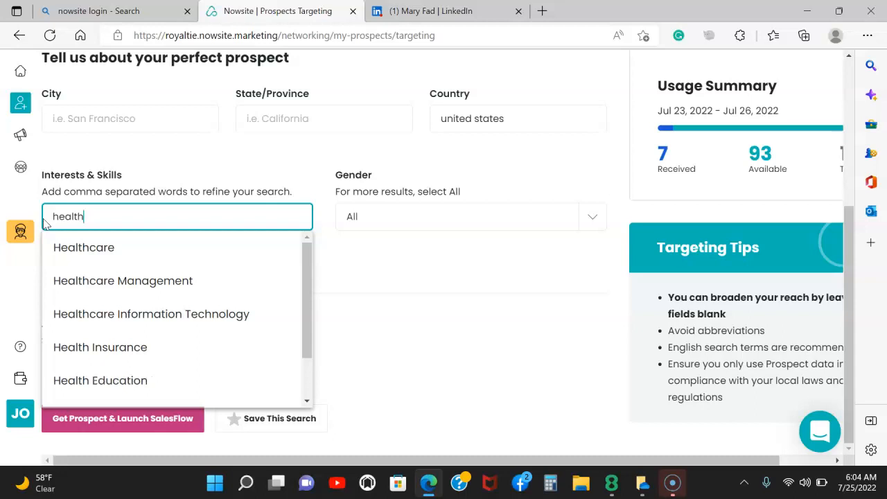
type(" and")
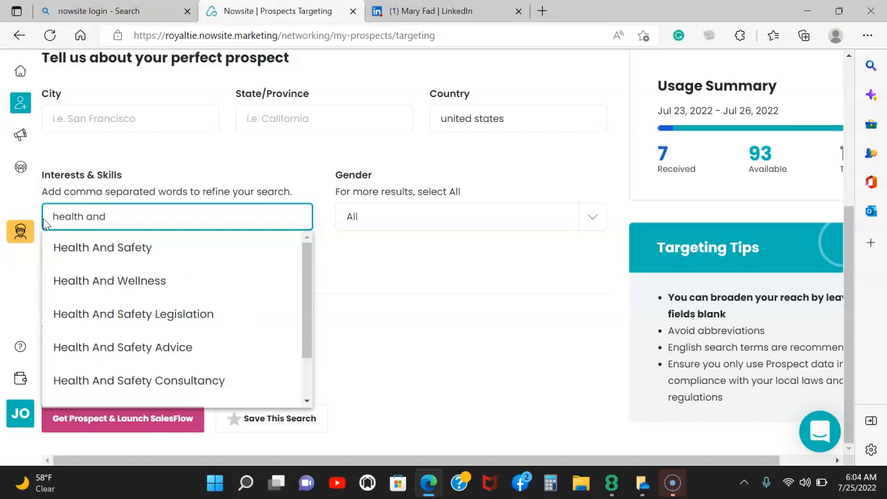
key("BackSpace")
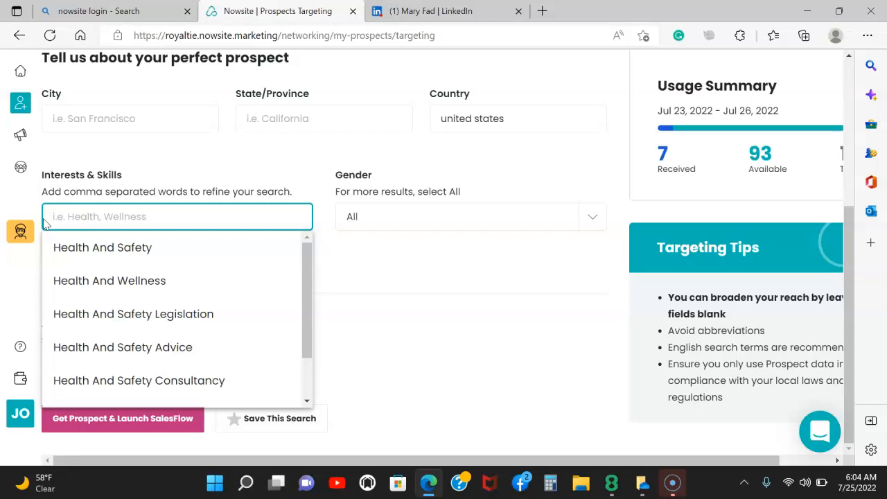
type("life ")
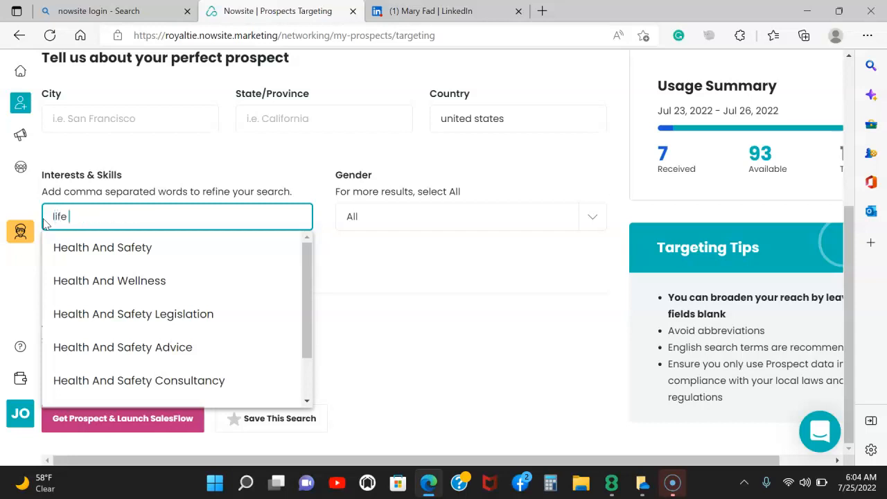
type("in")
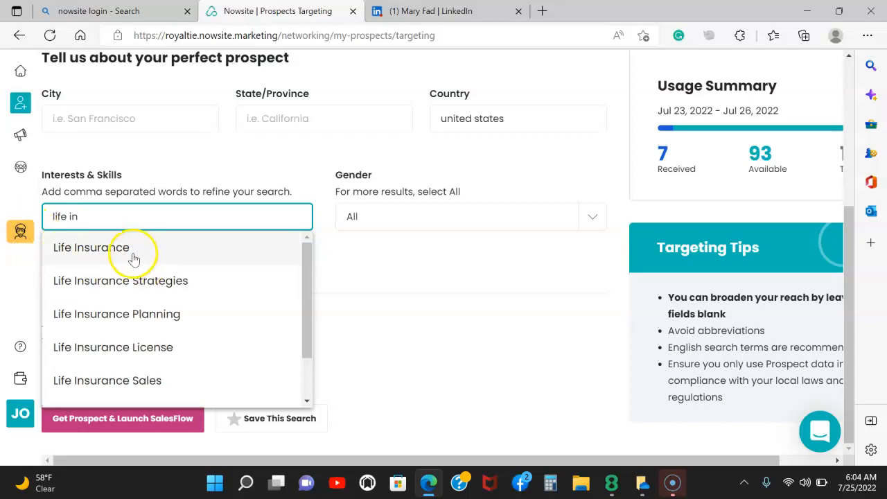
left_click(108, 381)
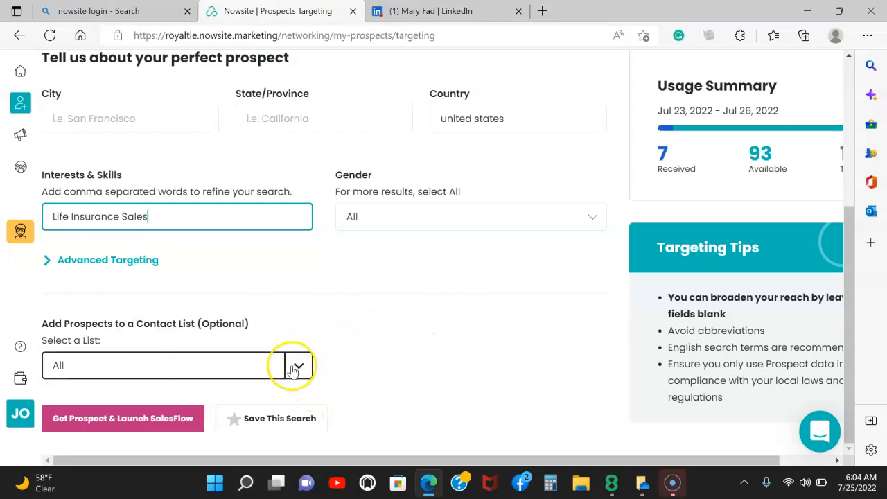
Step: Try to get a prospect using the advanced targeting industry "colonial penn", and clear that industry again
left_click(124, 261)
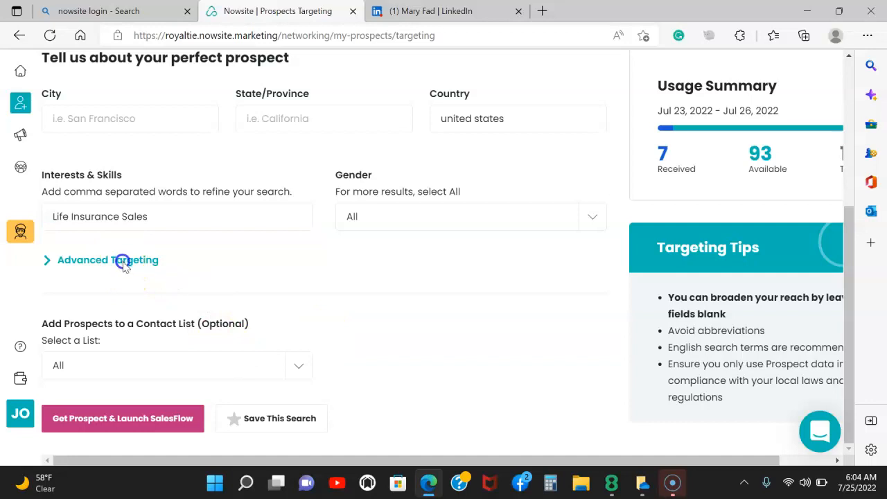
scroll(200, 332, "down", 3)
left_click(173, 241)
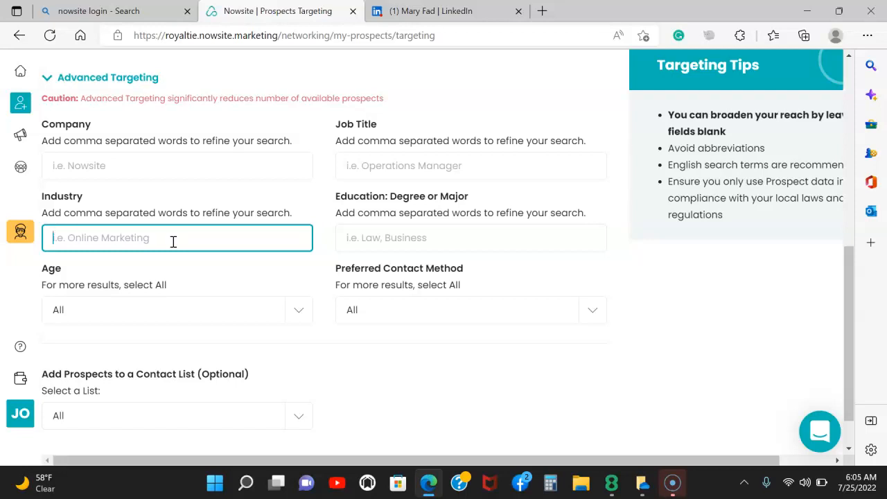
type("colonial p")
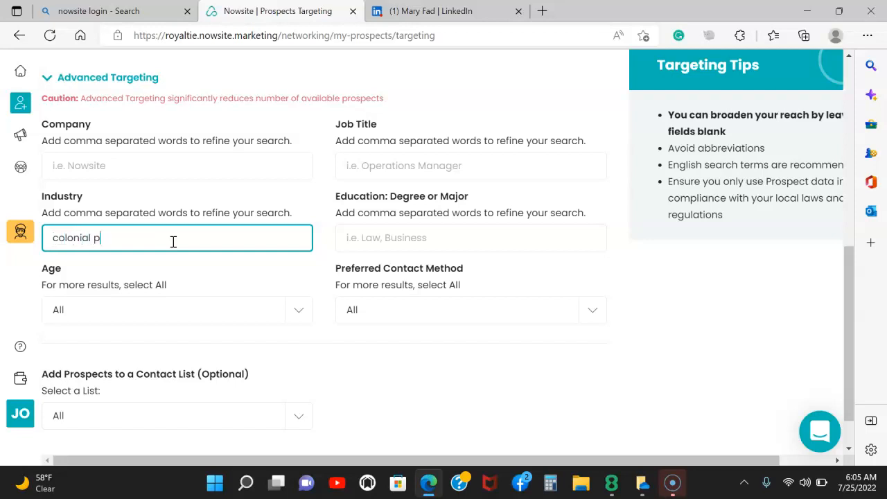
type("enn")
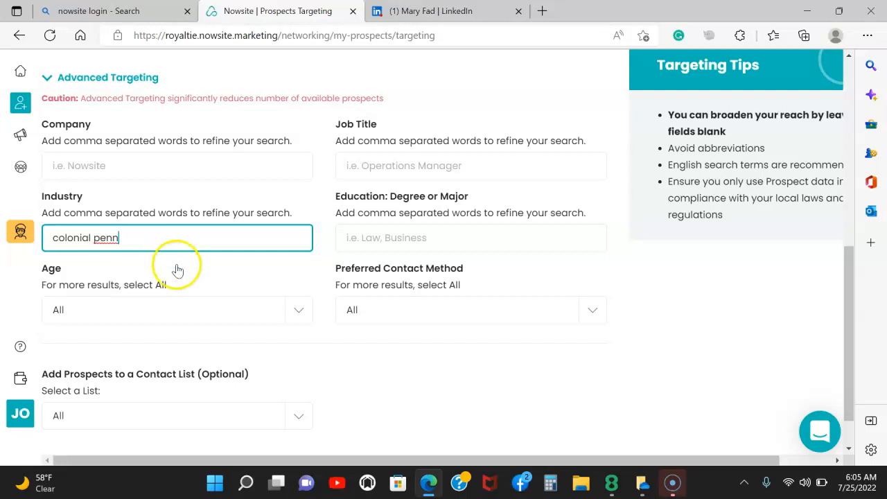
scroll(170, 291, "down", 1)
left_click(110, 420)
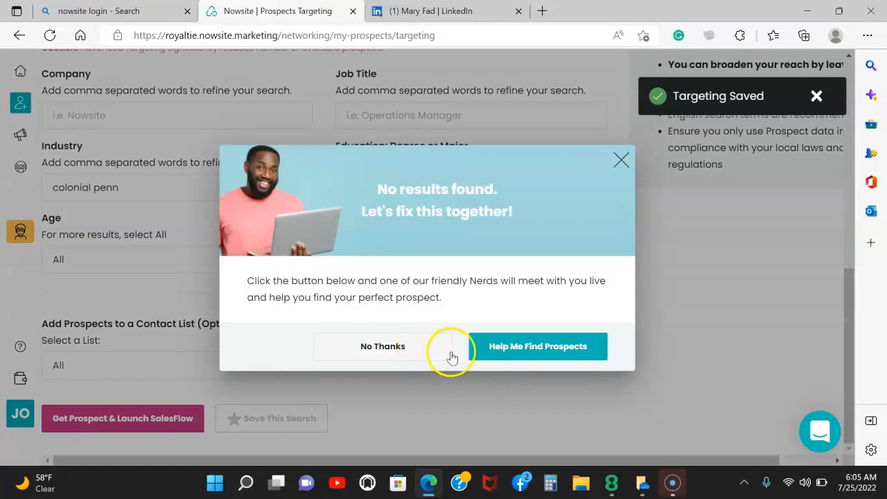
left_click(444, 350)
left_click(186, 186)
key("BackSpace")
key("BackSpace")
key("BackSpace")
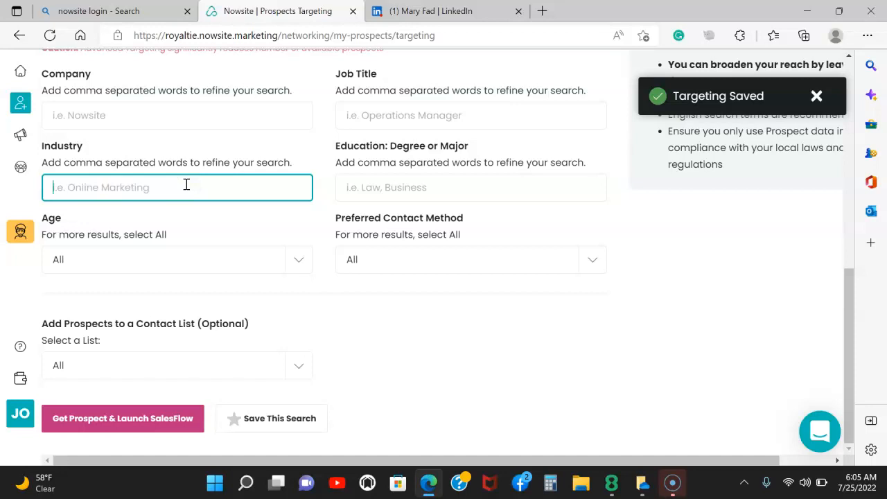
Step: Replace the Interests & Skills criterion with the suggested skill Forex Trading
scroll(186, 186, "up", 4)
left_click(180, 232)
key("BackSpace")
key("BackSpace")
key("BackSpace")
key("BackSpace")
key("BackSpace")
key("BackSpace")
key("BackSpace")
key("BackSpace")
key("BackSpace")
key("BackSpace")
key("BackSpace")
key("BackSpace")
key("BackSpace")
key("BackSpace")
key("BackSpace")
key("BackSpace")
key("BackSpace")
key("BackSpace")
key("BackSpace")
key("BackSpace")
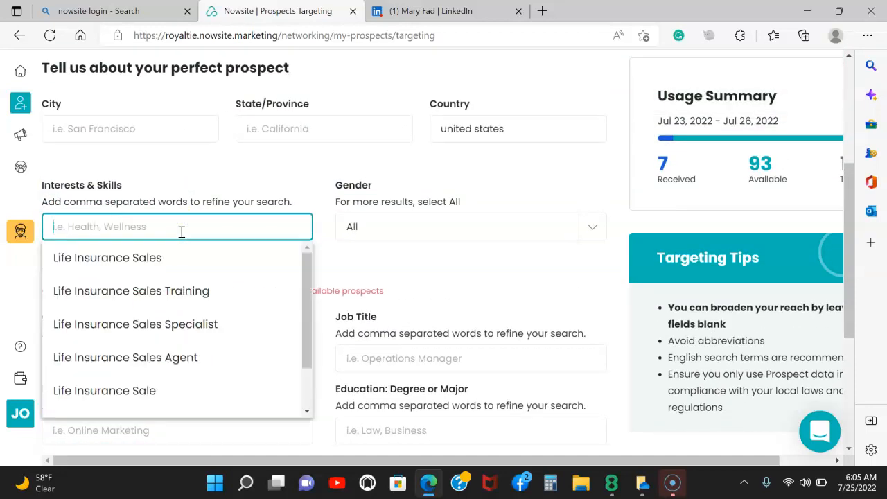
type("forex")
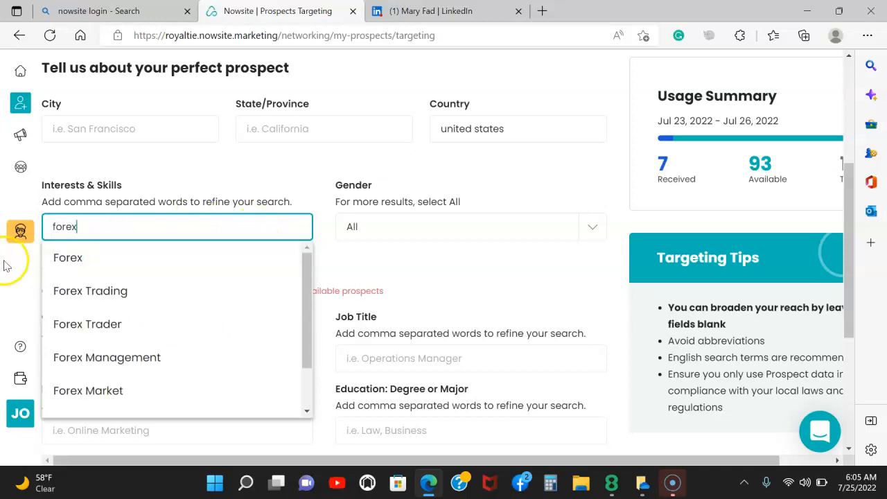
left_click(90, 294)
Step: Try to get a Forex Trading prospect from the industry "IML", and clear that industry filter again
scroll(104, 277, "down", 4)
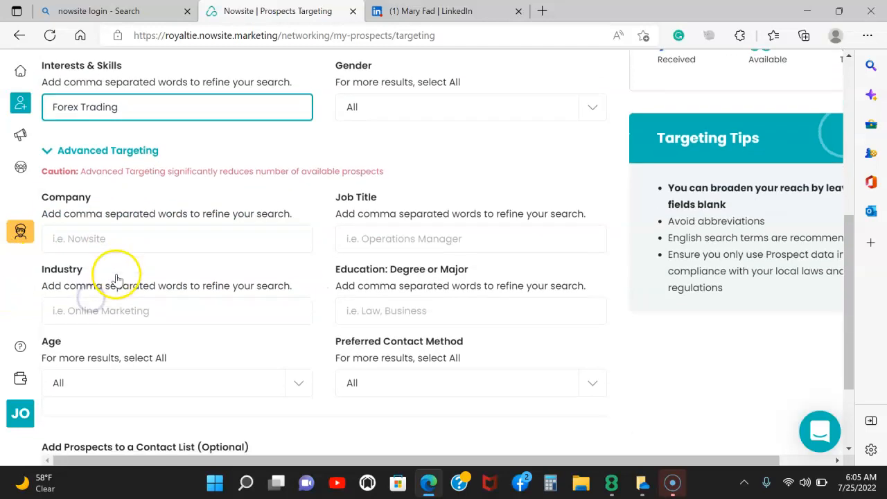
left_click(102, 187)
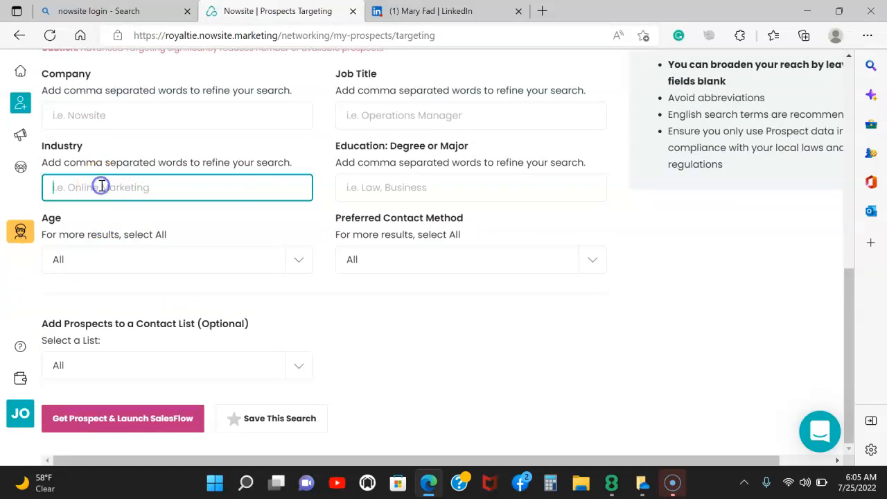
type("IML")
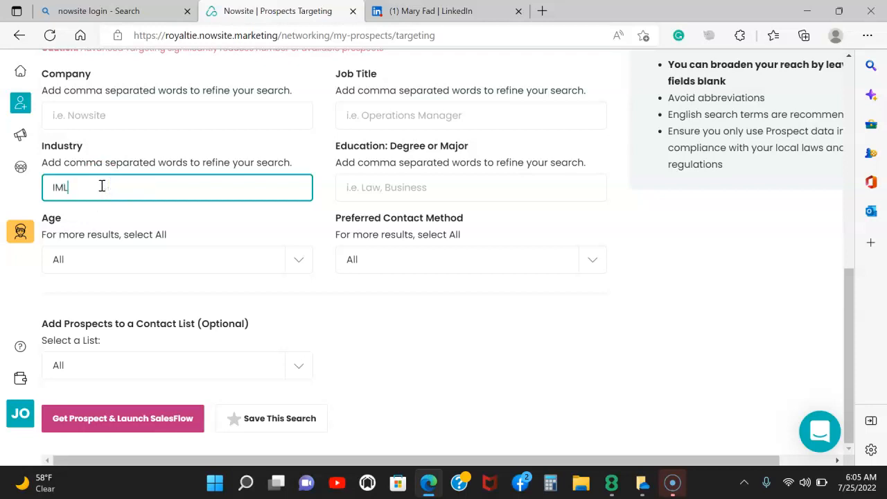
left_click(95, 421)
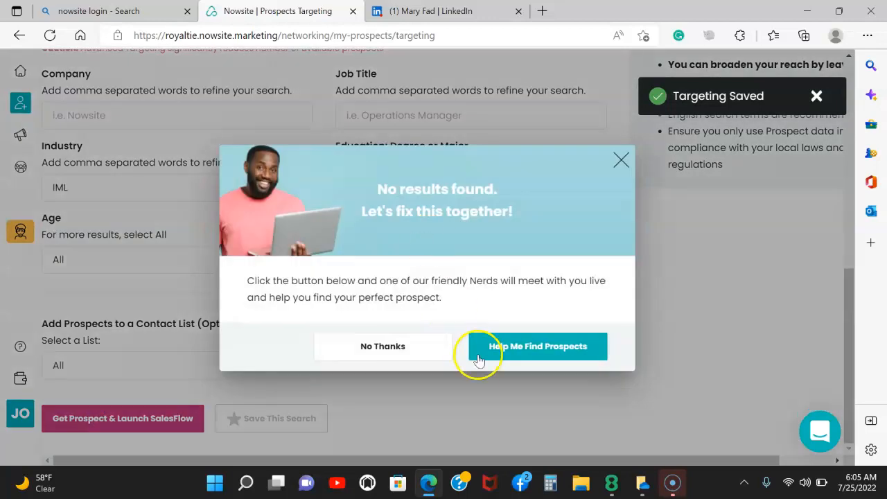
left_click(401, 343)
left_click_drag(292, 164, 103, 186)
left_click(102, 187)
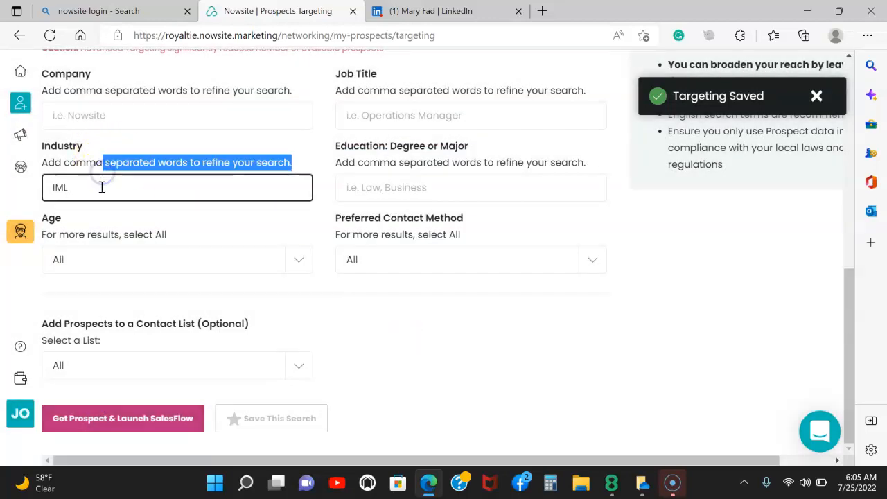
key("BackSpace")
key("BackSpace")
key("BackSpace")
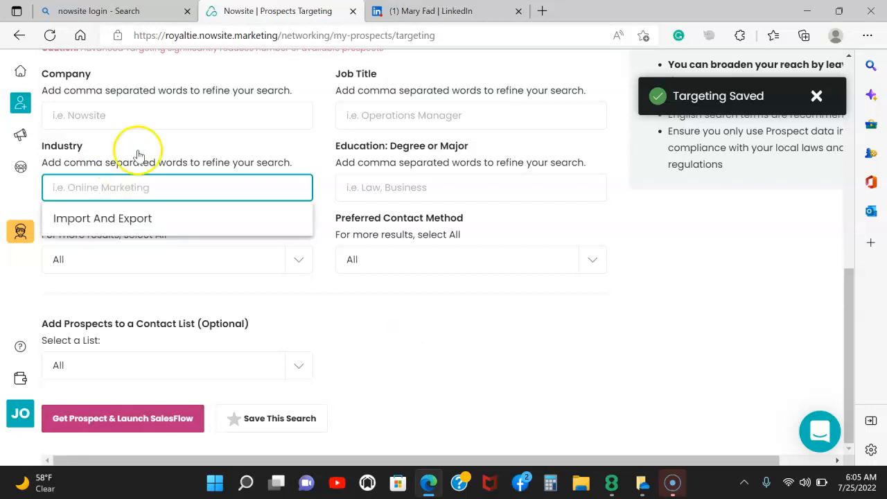
Step: Get a new prospect with the current targeting and launch SalesFlow for them with LinkedIn as the contact method
left_click(151, 419)
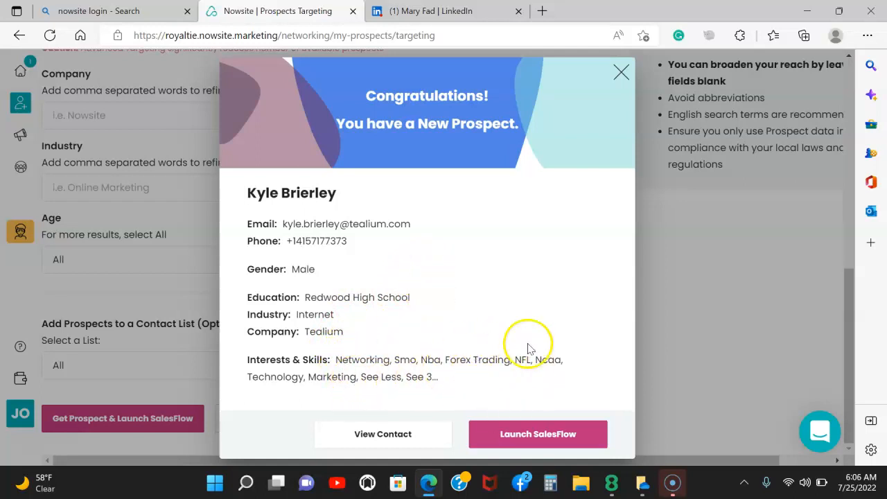
left_click(508, 444)
left_click(477, 443)
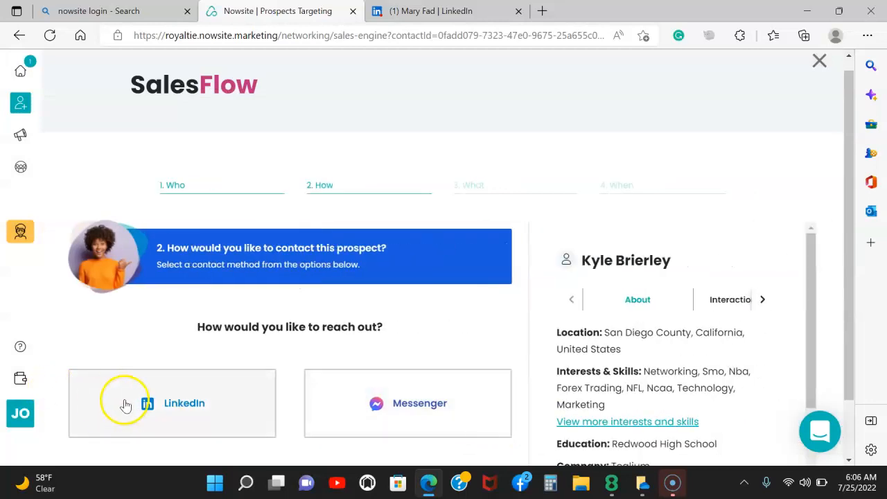
left_click(128, 401)
scroll(347, 372, "down", 2)
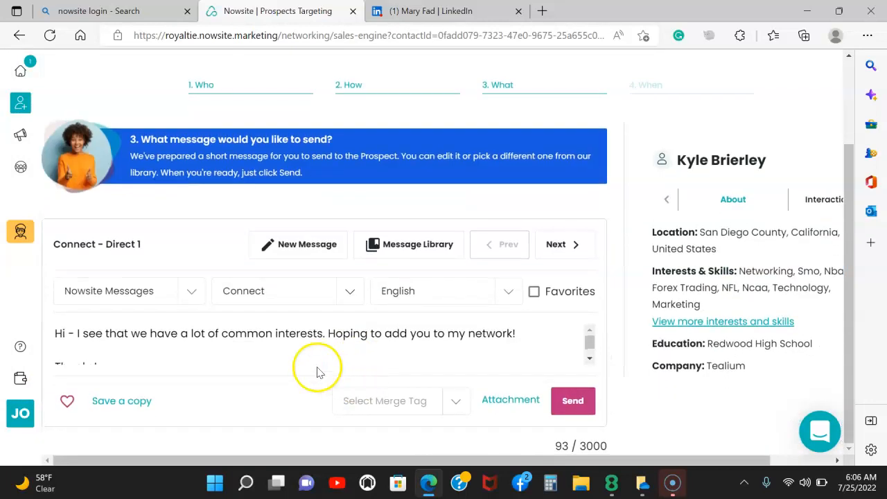
Step: Copy the SalesFlow Challenge link from My Links and paste it after the first sentences of the connect message
left_click(499, 402)
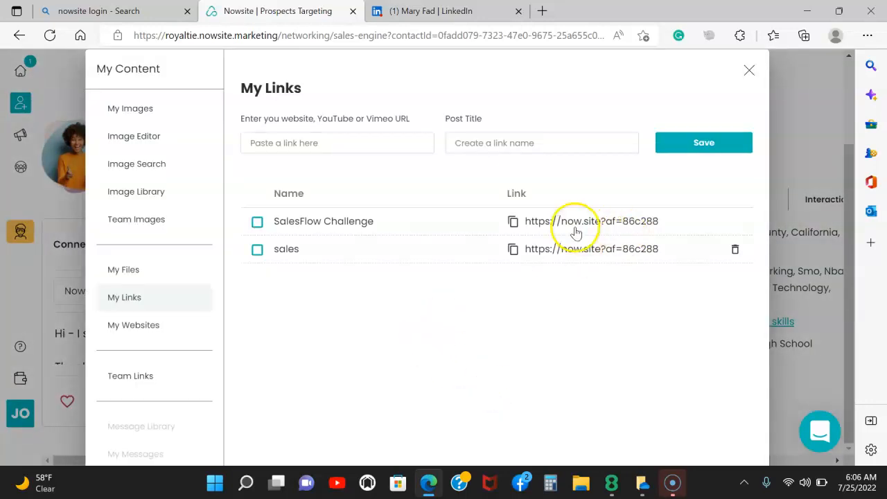
left_click(512, 221)
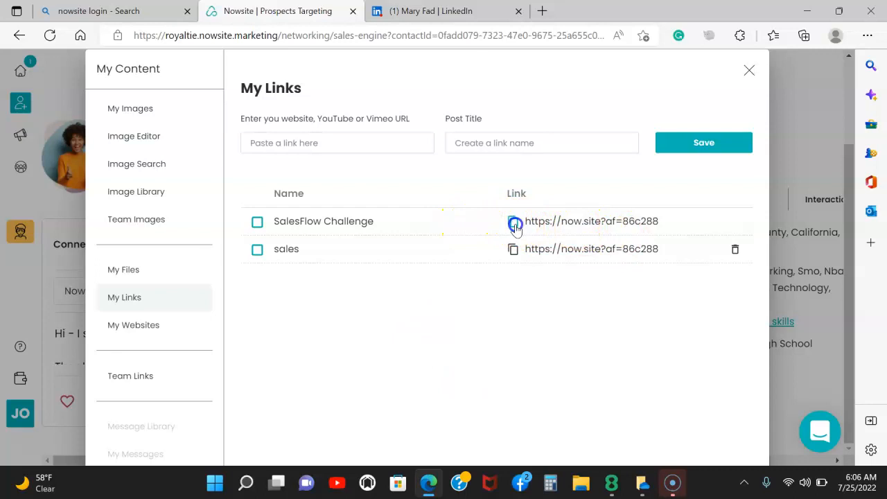
left_click(750, 70)
scroll(124, 350, "down", 1)
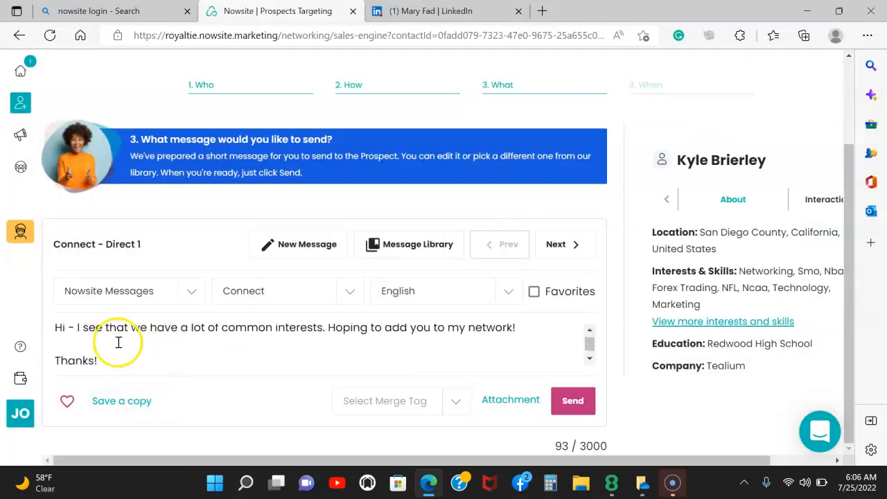
left_click(532, 328)
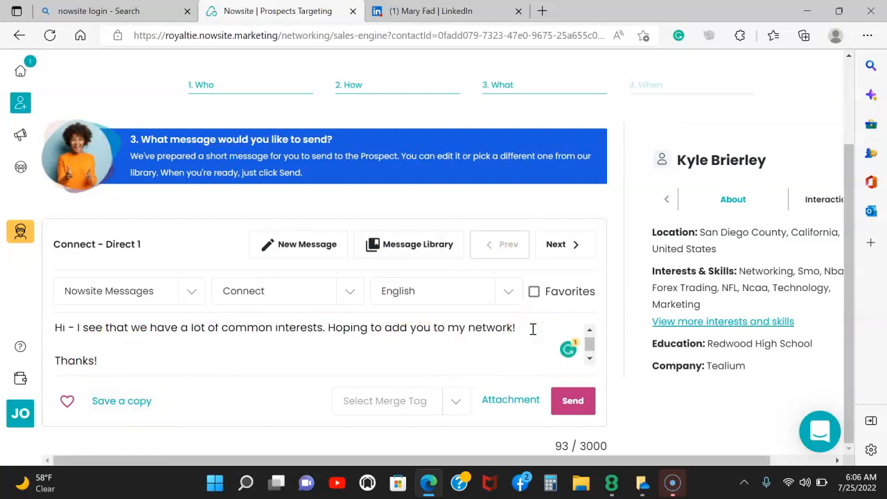
right_click(532, 328)
left_click(570, 258)
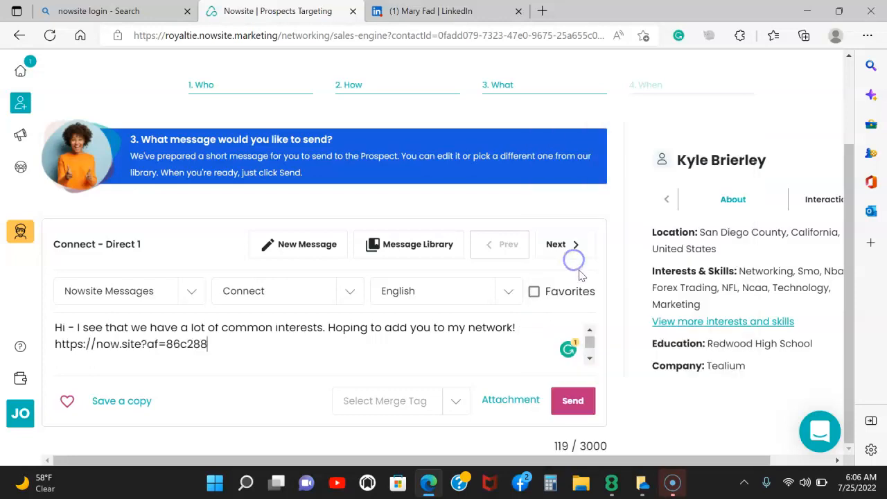
Step: Send the message on to the prospect's LinkedIn profile and follow the prospect there
left_click(575, 402)
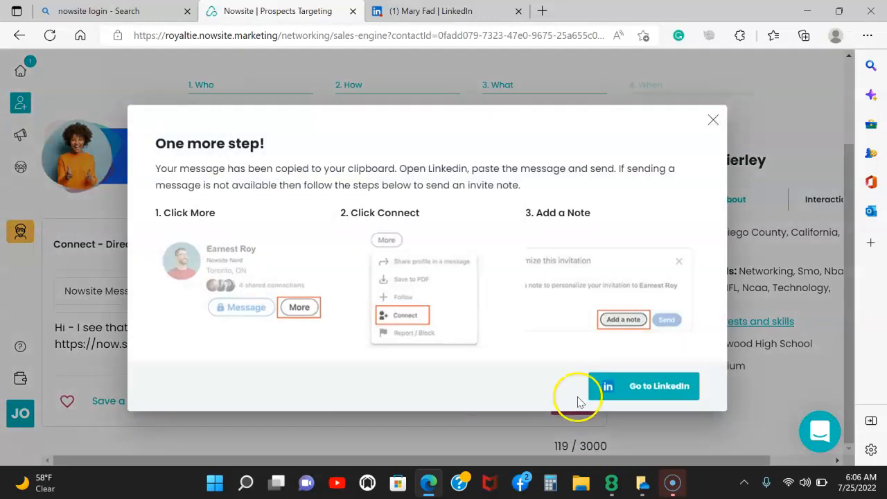
left_click(621, 389)
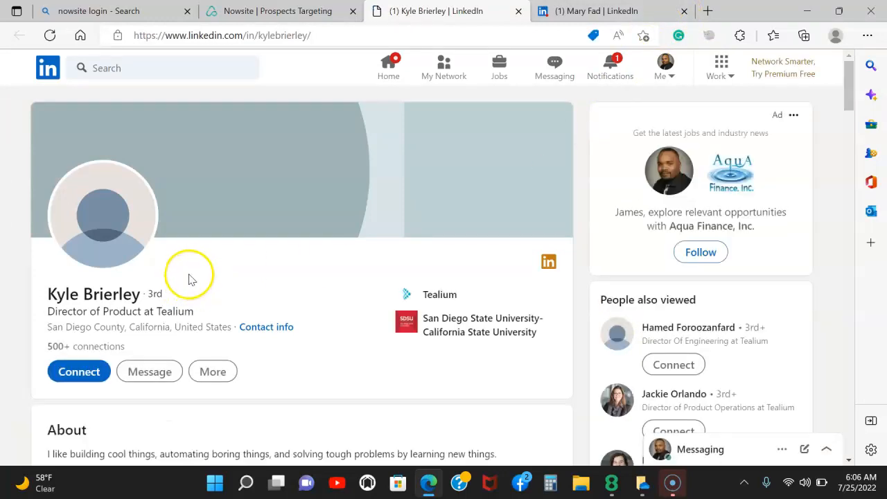
scroll(192, 281, "down", 1)
scroll(192, 278, "down", 2)
left_click(213, 185)
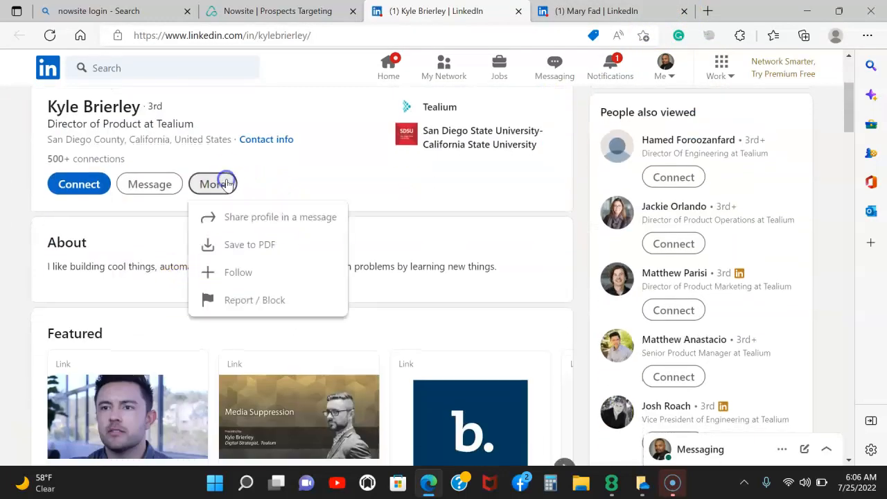
left_click(234, 274)
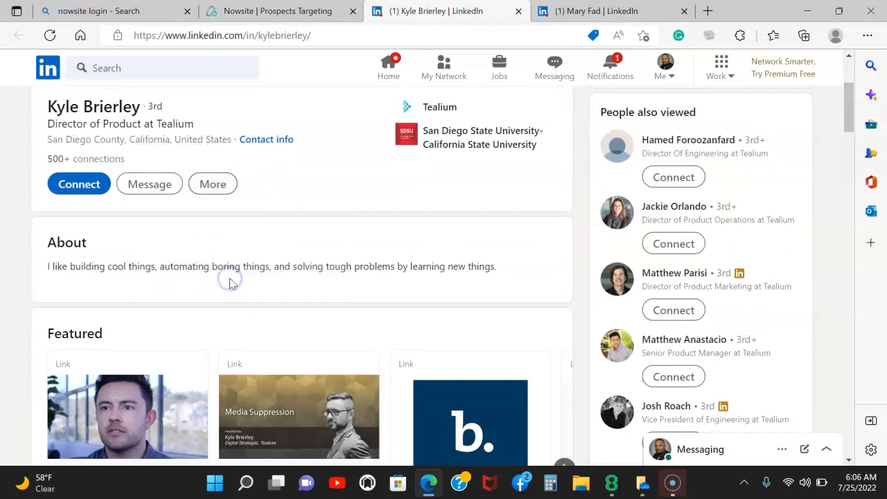
Step: Start a connection invitation with a personal note for the prospect on LinkedIn, and confirm in Nowsite that the message was sent successfully
left_click(65, 188)
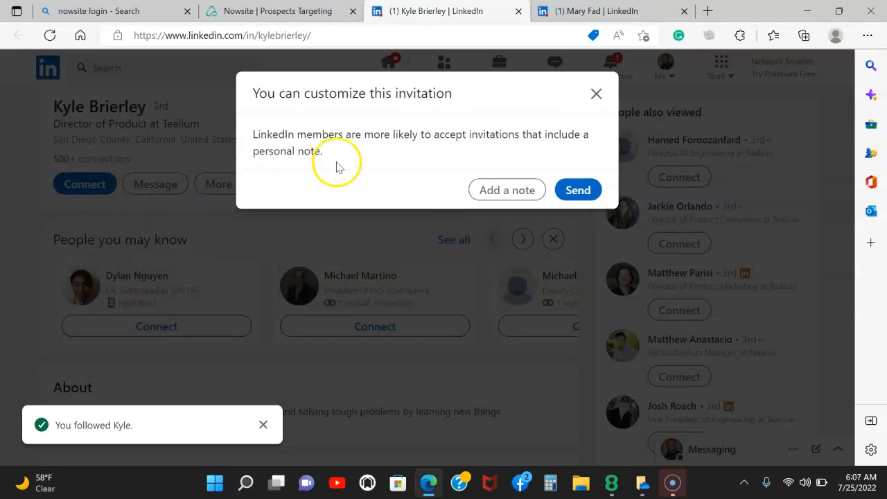
left_click(485, 191)
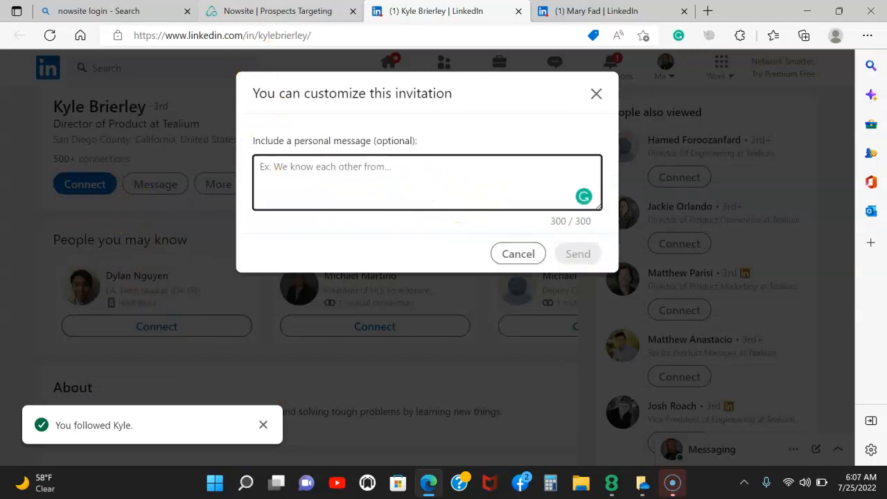
left_click(233, 11)
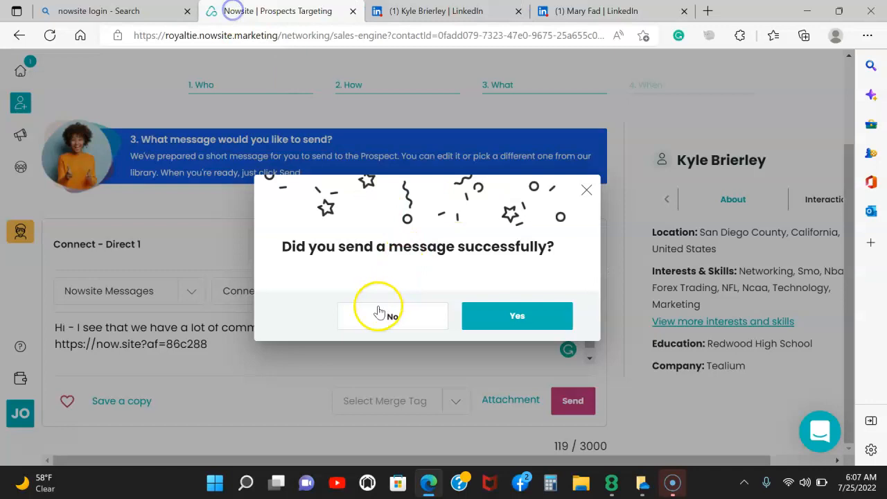
left_click(497, 321)
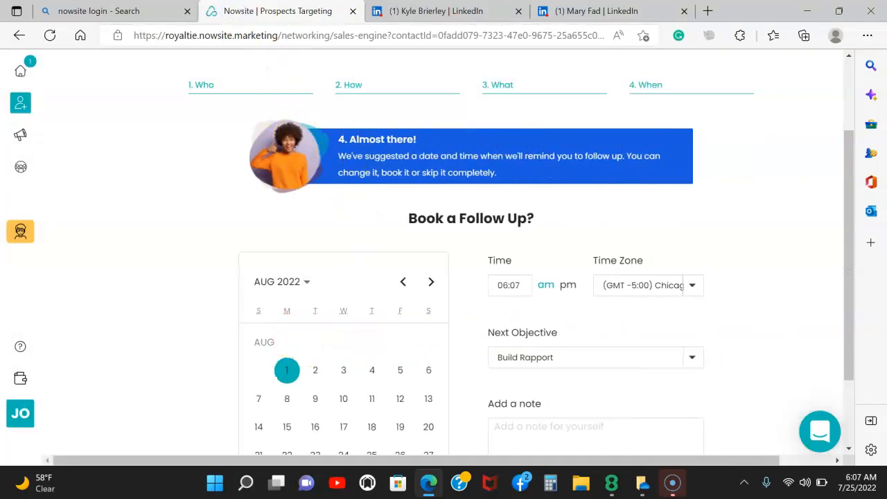
Step: Write the LinkedIn invitation note "i saw in profile you,ve done some forex trading! I also forex trade would like to add you to my network"
left_click(443, 7)
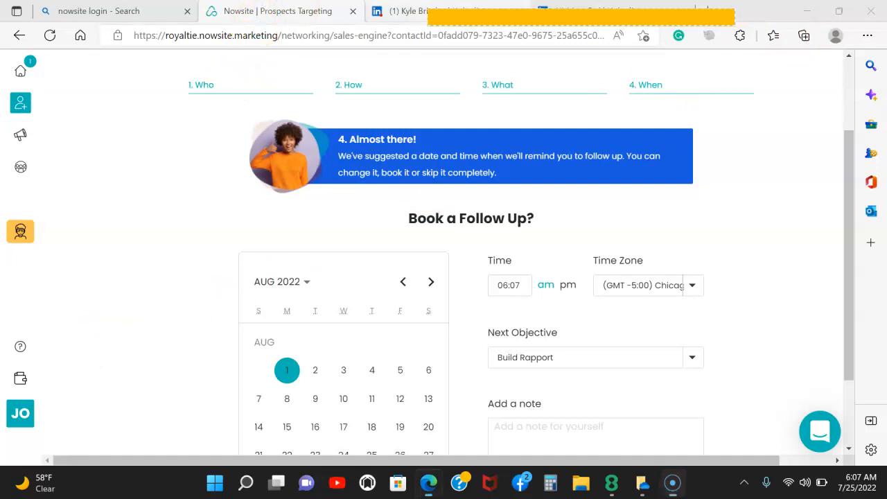
left_click(417, 12)
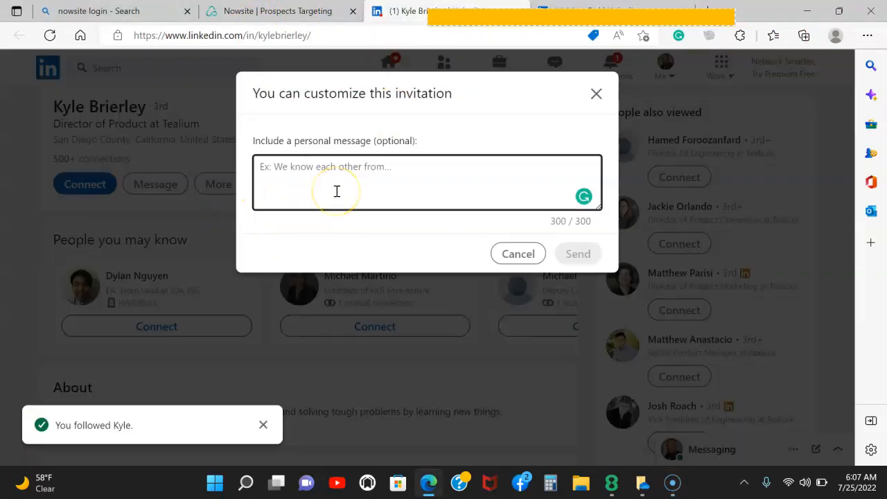
type("i sa")
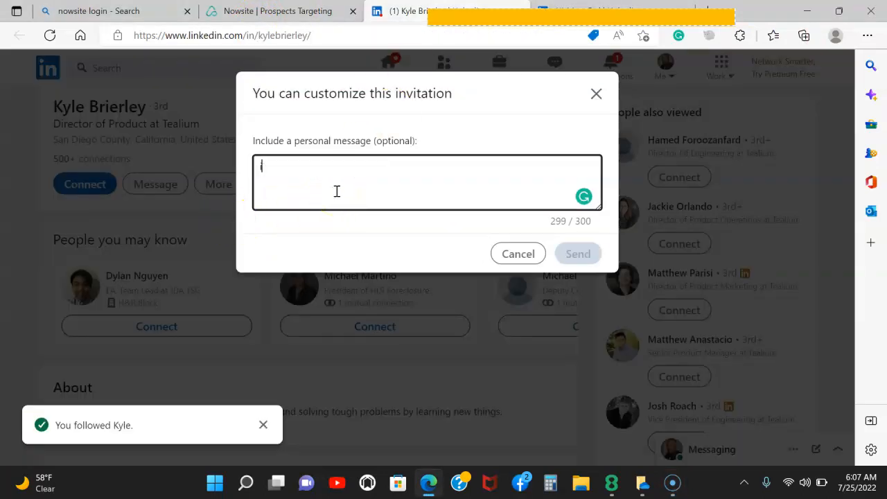
type("in ")
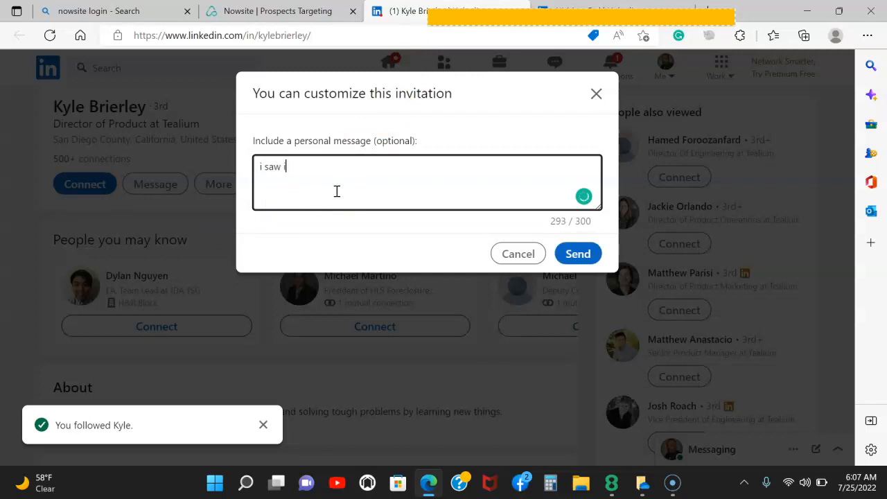
type("profile you,ve done some fo")
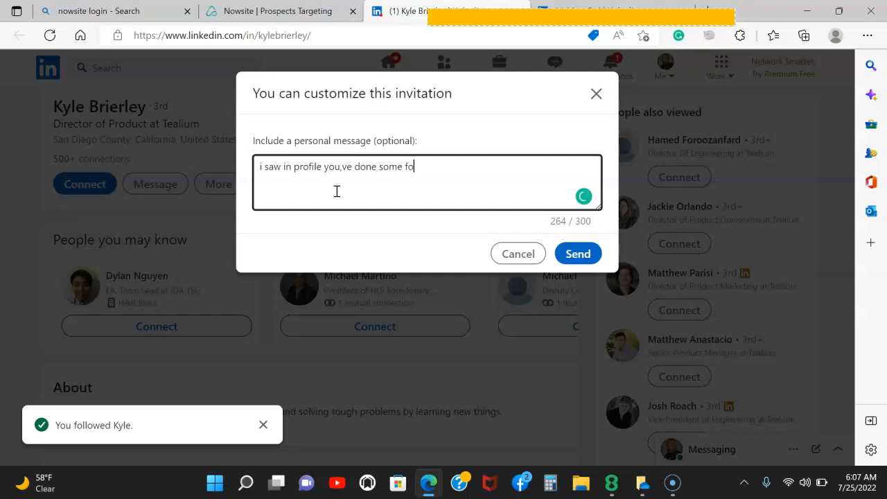
type("rex tradi")
type("ng")
type("!")
type(" I")
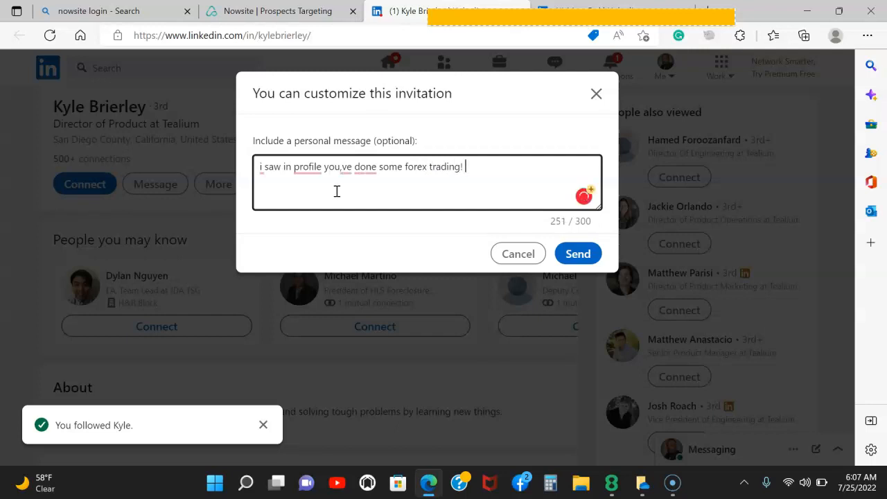
type(" also forex trade")
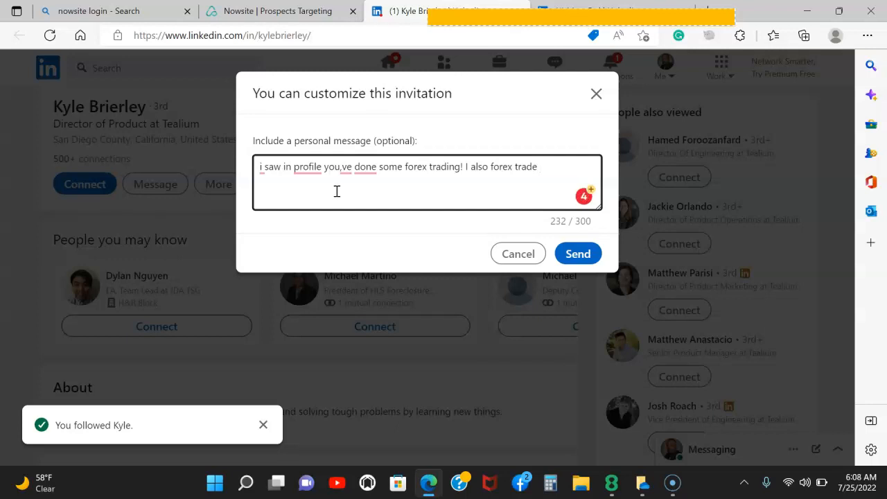
type("would like to add")
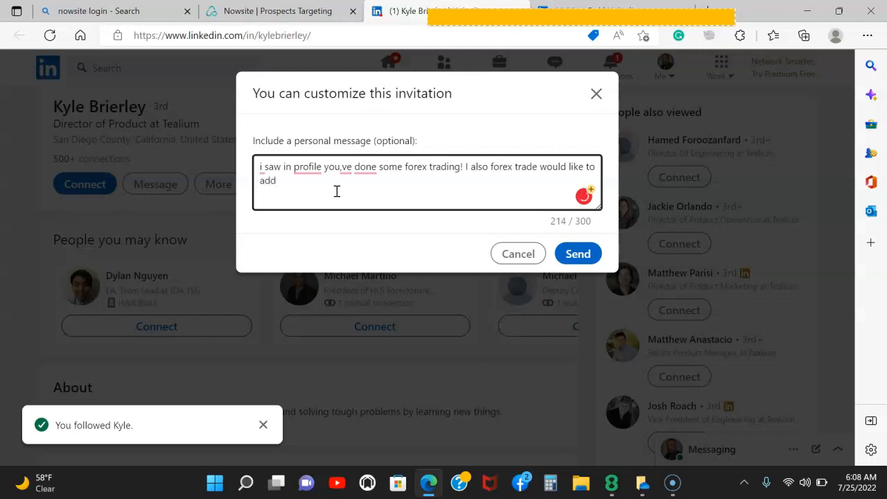
type(" you to my network")
Step: Correct the note's wording to "your profile" and "you've", and end it with an exclamation mark
left_click(307, 168)
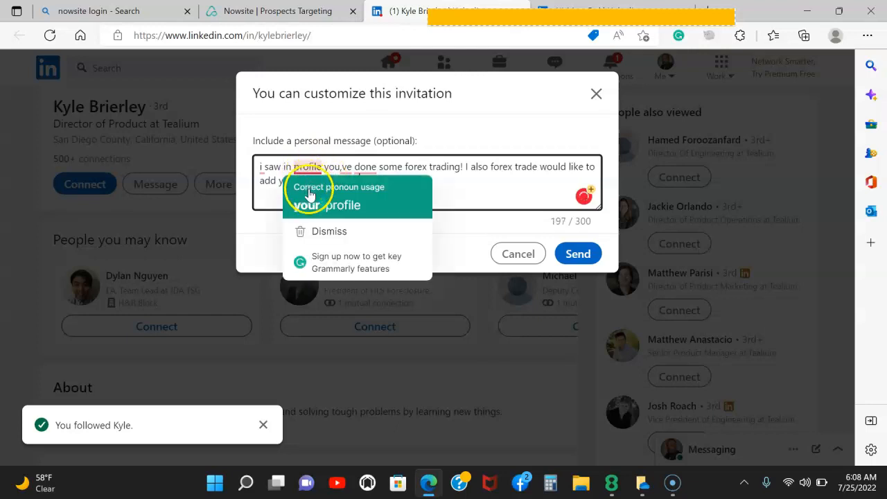
left_click(310, 203)
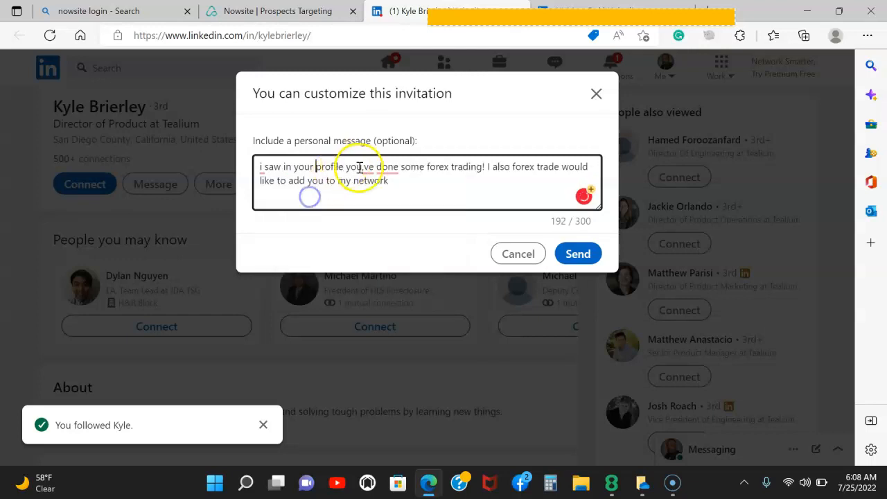
left_click(382, 168)
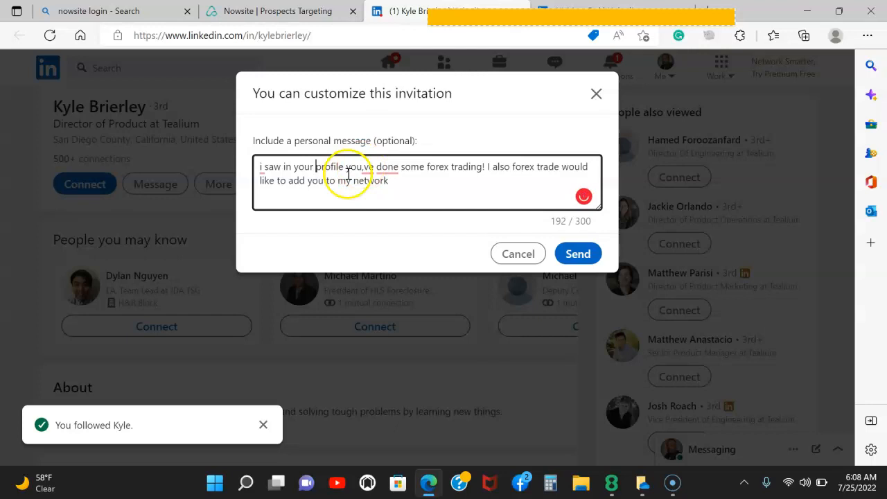
mouse_move(361, 170)
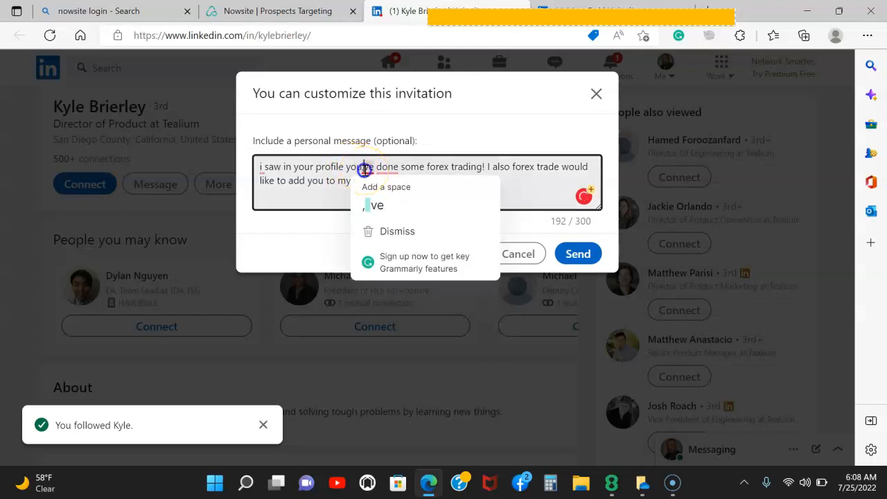
left_click(368, 185)
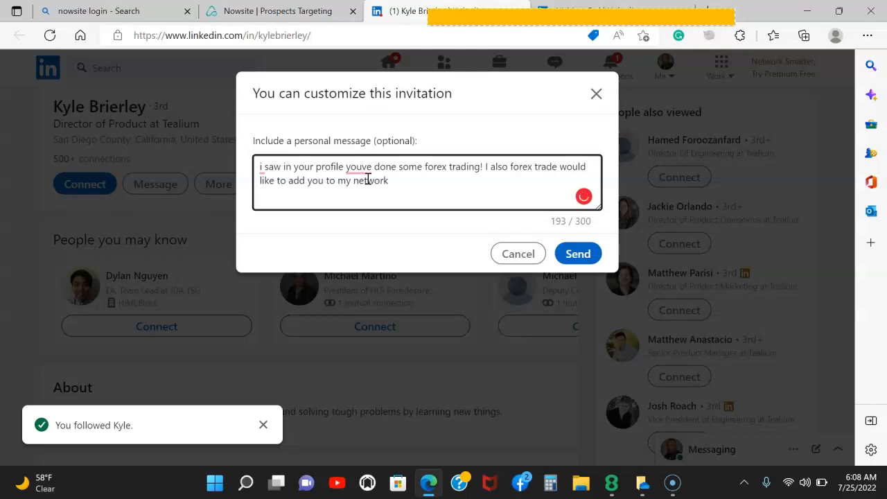
type("'")
left_click(407, 182)
type("!")
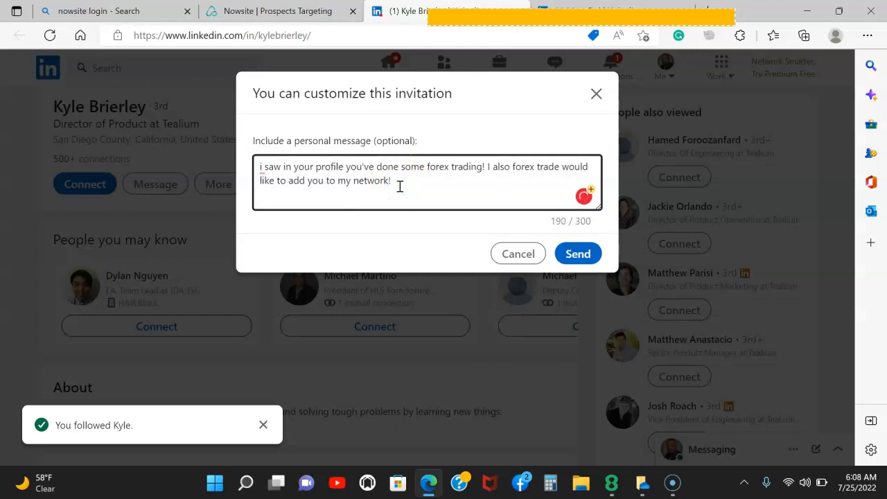
Step: Paste the copied SalesFlow connect message with its link after the note's text and send the connection invitation
key("ctrl+a")
right_click(411, 184)
left_click(452, 260)
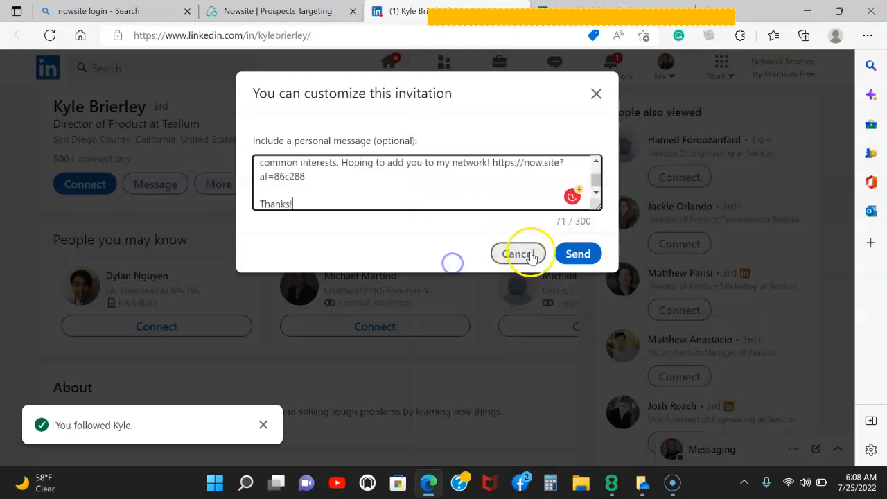
scroll(370, 191, "up", 1)
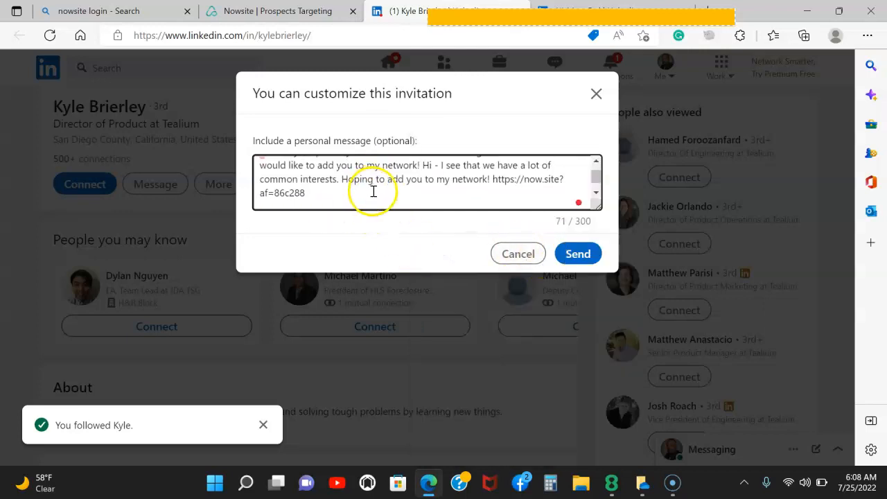
left_click(576, 252)
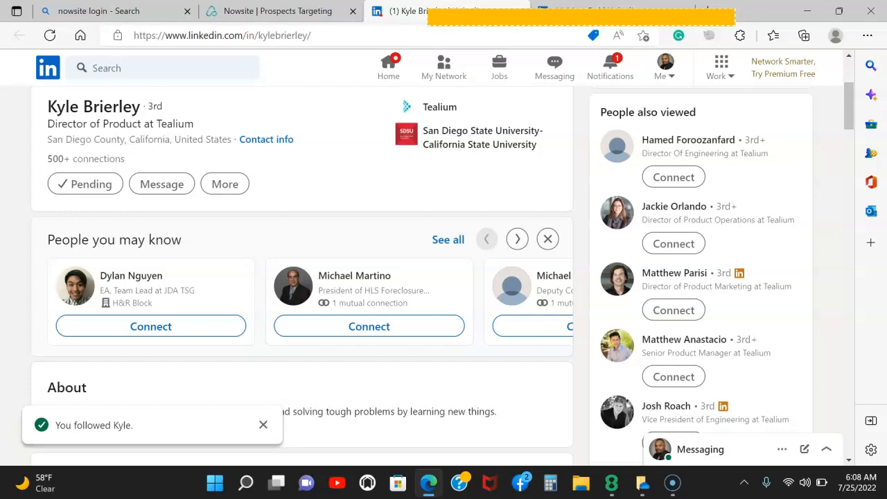
scroll(113, 386, "down", 2)
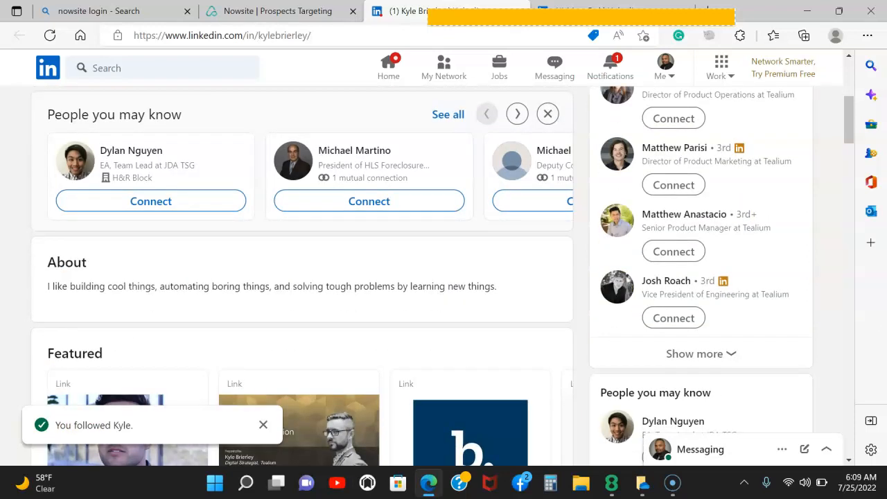